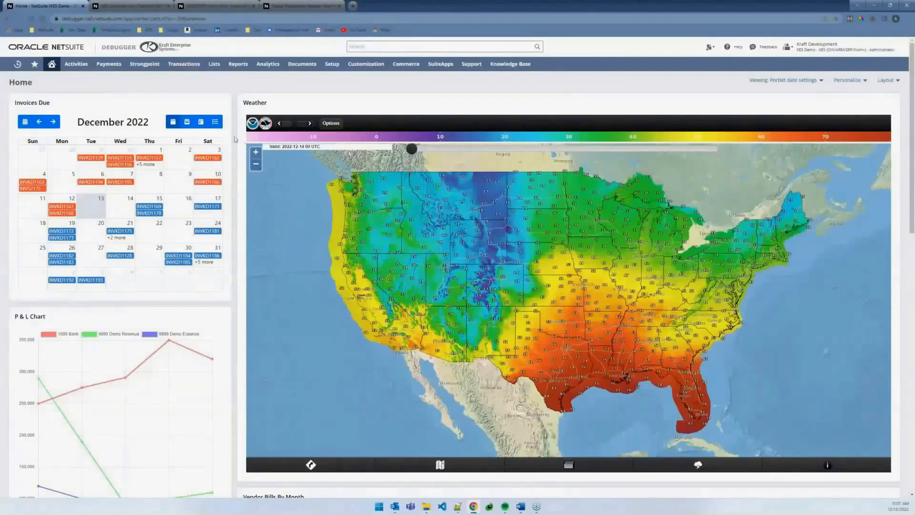
pyautogui.click(540, 510)
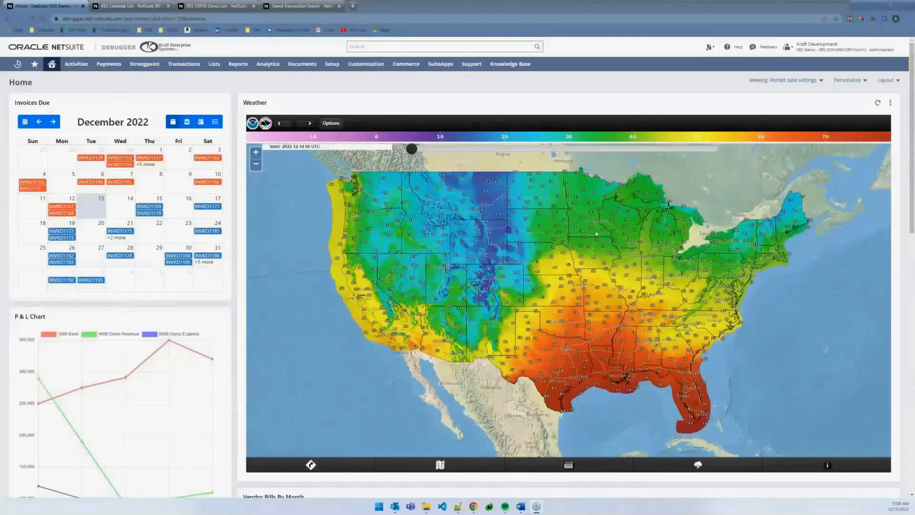
# Open the record of "*My New Test Vendor" from the Vendor Bills By Month portlet in a new browser tab.
pyautogui.scroll(-5, 596, 233)
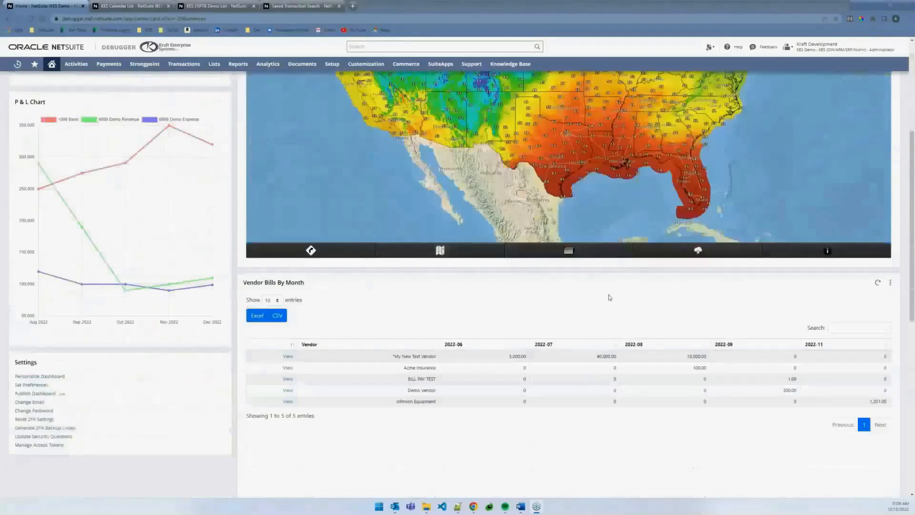
pyautogui.scroll(-2, 607, 300)
pyautogui.scroll(-1, 609, 298)
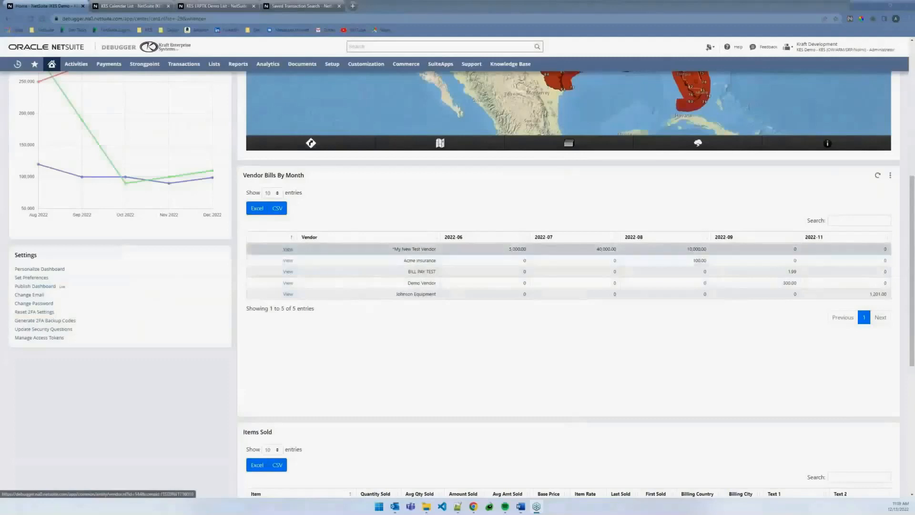
pyautogui.middleClick(288, 252)
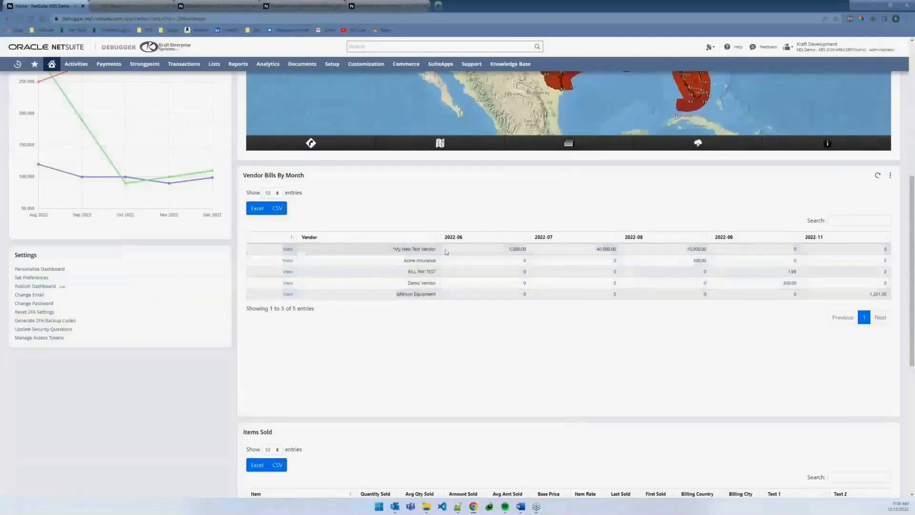
# View the remaining columns of the Items Sold portlet and page through its results to page 4.
pyautogui.scroll(-2, 339, 353)
pyautogui.scroll(-1, 389, 319)
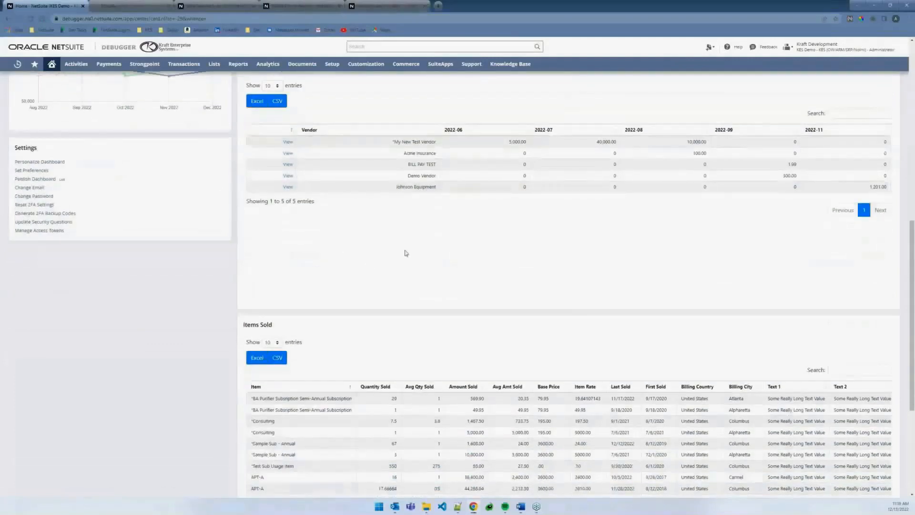
pyautogui.scroll(-2, 406, 252)
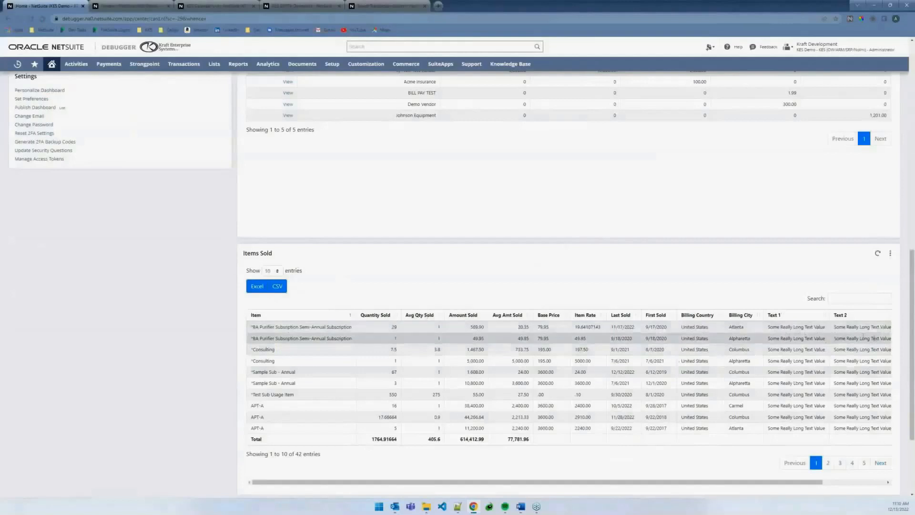
pyautogui.moveTo(761, 485); pyautogui.dragTo(830, 479)
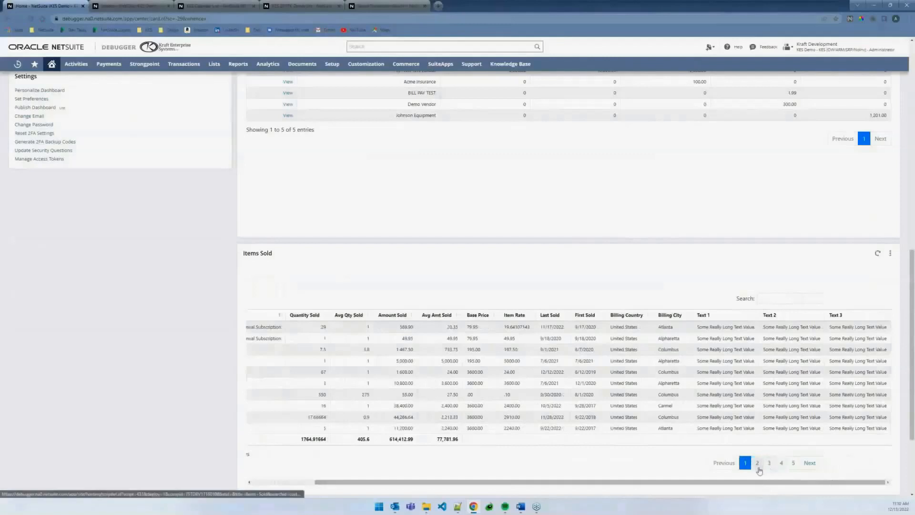
pyautogui.click(810, 469)
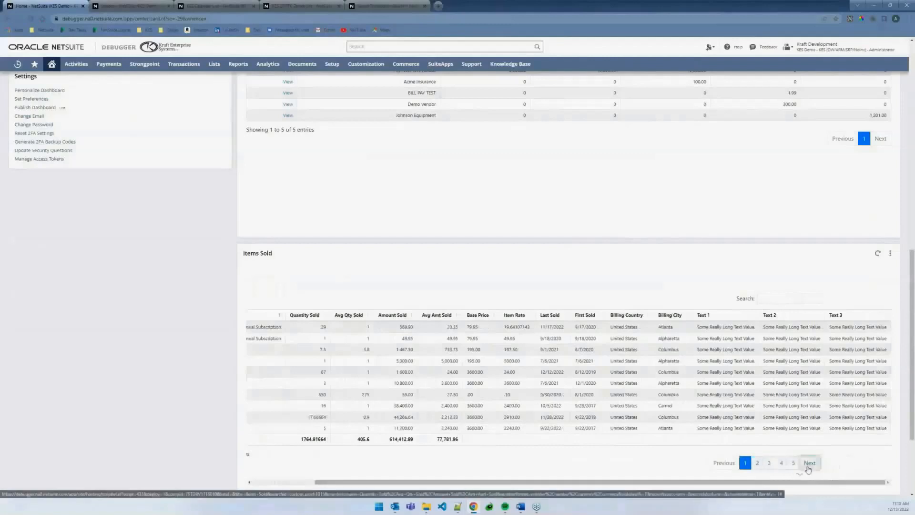
pyautogui.click(872, 464)
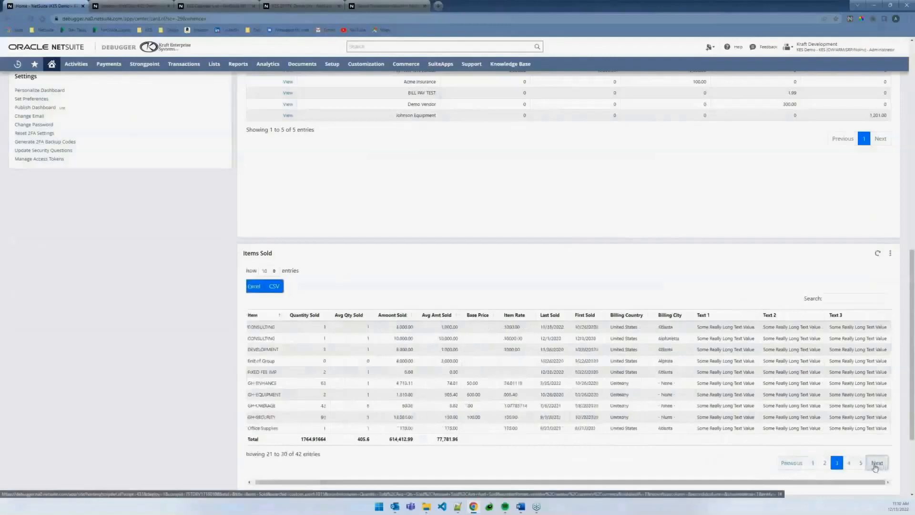
pyautogui.click(875, 464)
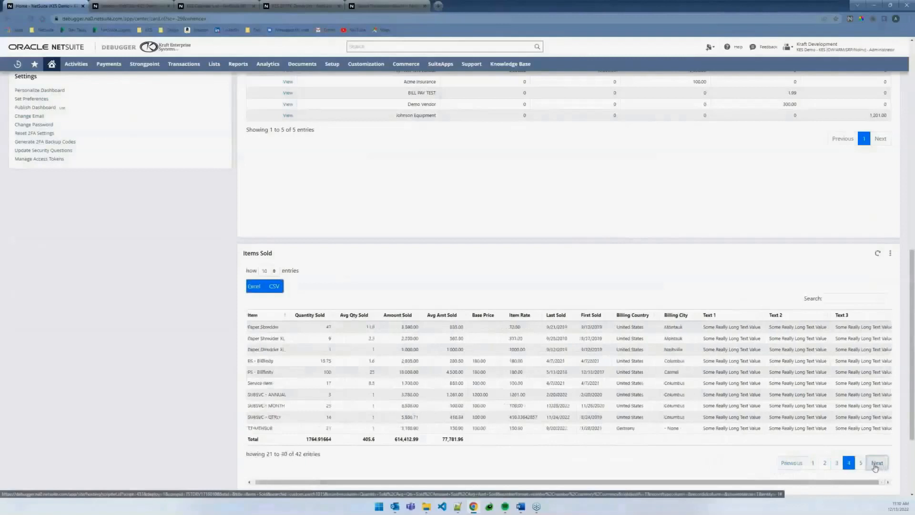
# Filter the Items Sold table by "pap" and look at the ADAM: ERPTK Demo - Items Sold portlet's paging for comparison.
pyautogui.click(838, 300)
pyautogui.write('pap')
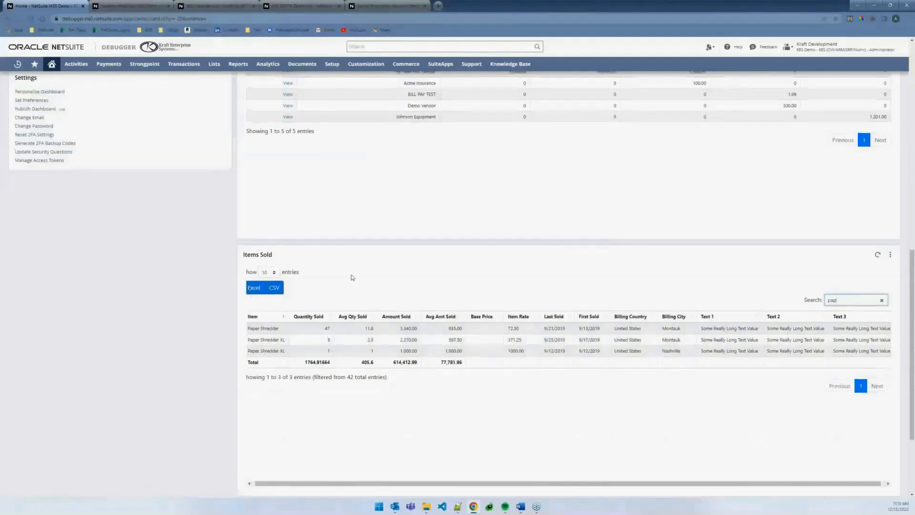
pyautogui.scroll(-3, 351, 276)
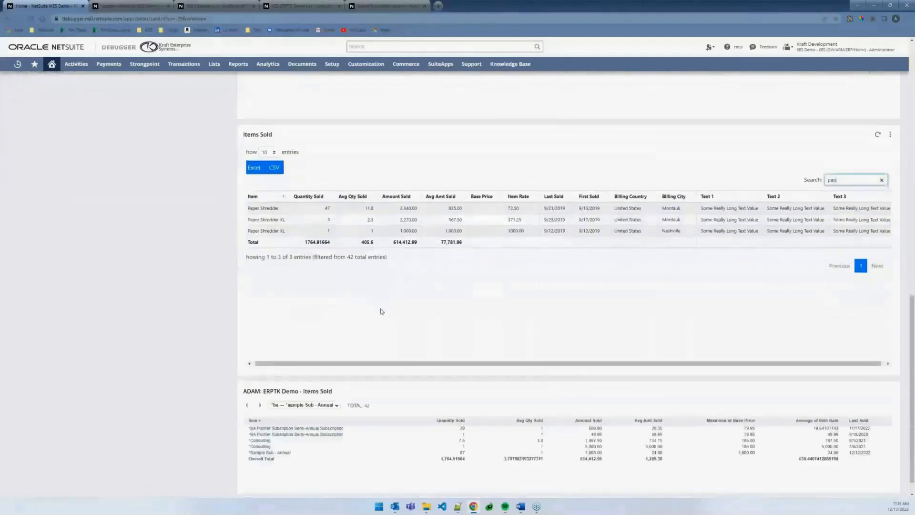
pyautogui.scroll(-2, 381, 311)
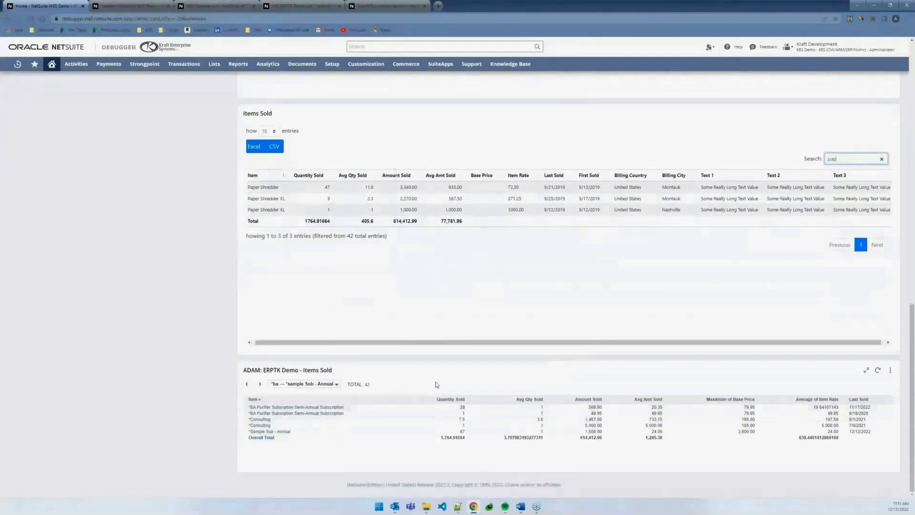
pyautogui.click(318, 386)
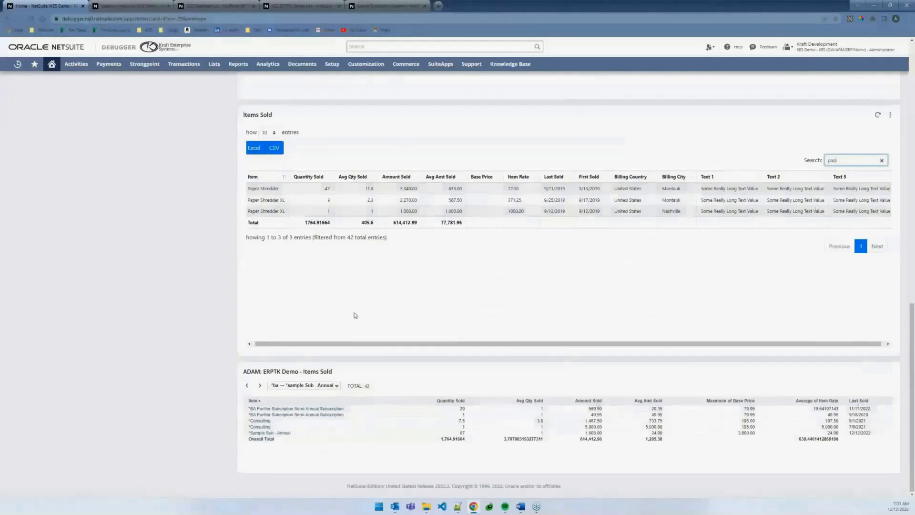
# Edit the P & L Chart portlet, set its chart type to Bar and save it.
pyautogui.scroll(6, 354, 314)
pyautogui.scroll(4, 305, 312)
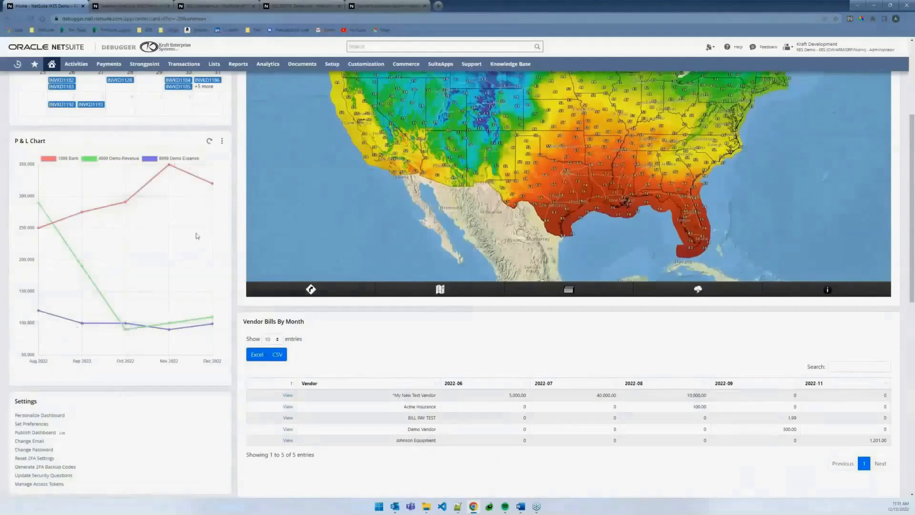
pyautogui.click(222, 141)
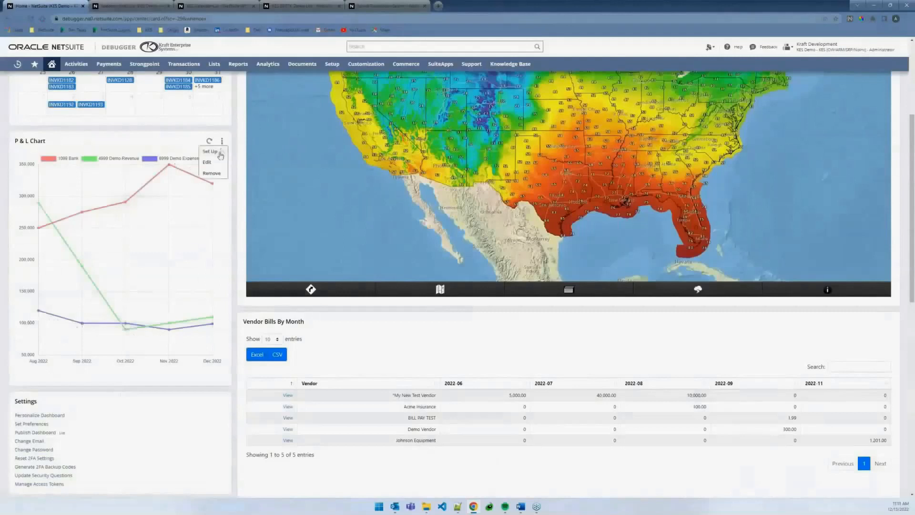
pyautogui.click(218, 164)
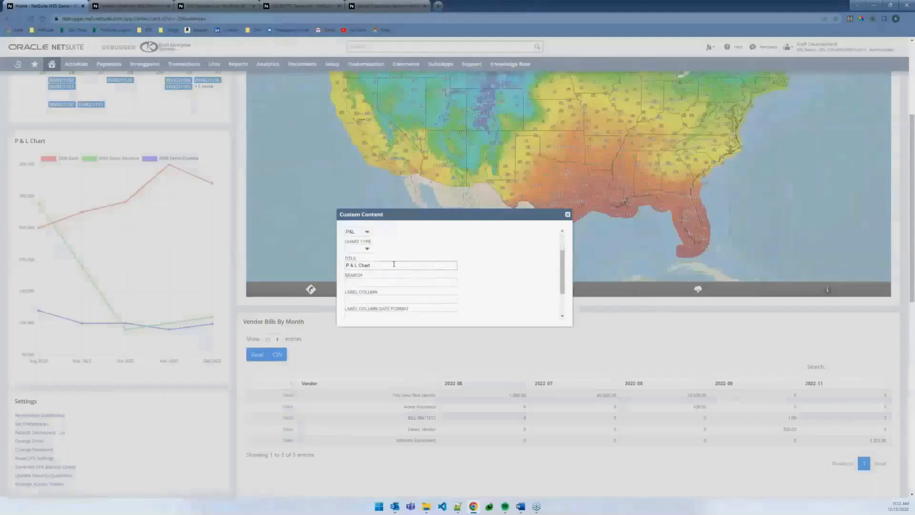
pyautogui.scroll(-3, 396, 282)
pyautogui.scroll(5, 396, 282)
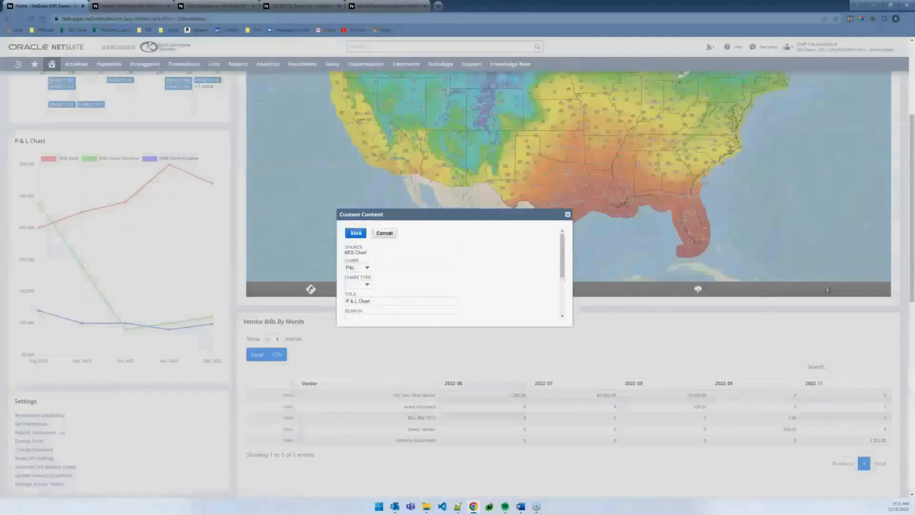
pyautogui.click(367, 285)
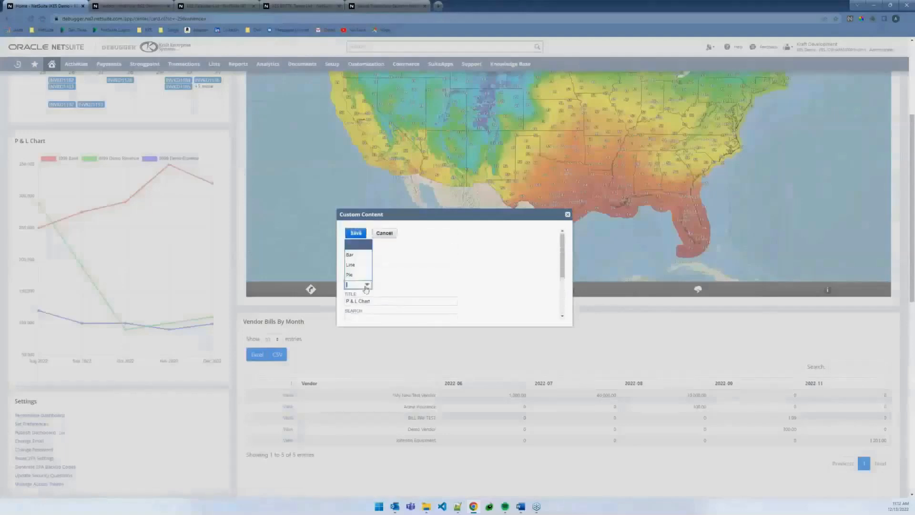
pyautogui.click(359, 257)
pyautogui.click(356, 233)
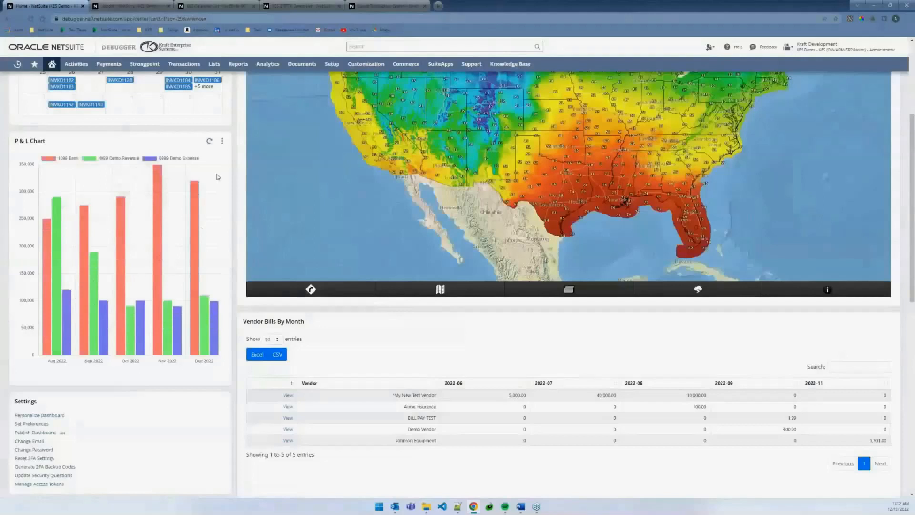
# Show the save and copy image options of the P & L bar chart and dismiss them without choosing one.
pyautogui.rightClick(127, 258)
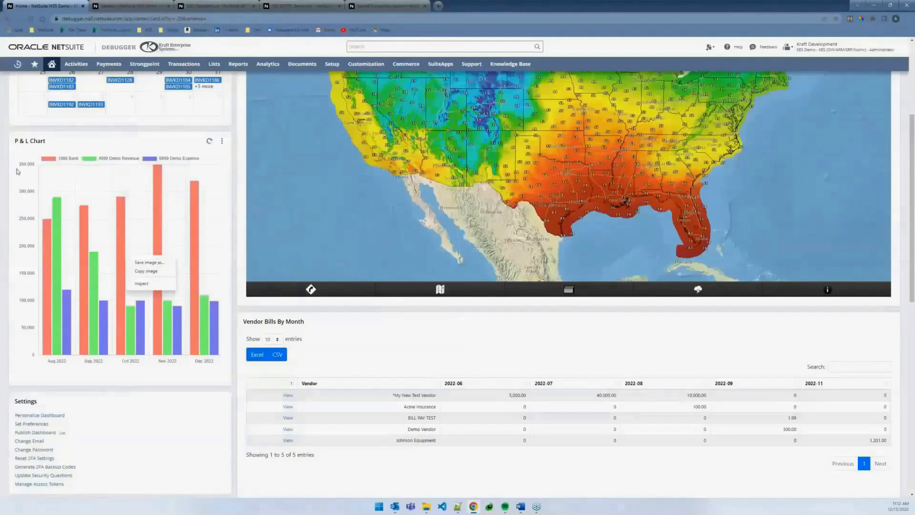
pyautogui.click(472, 352)
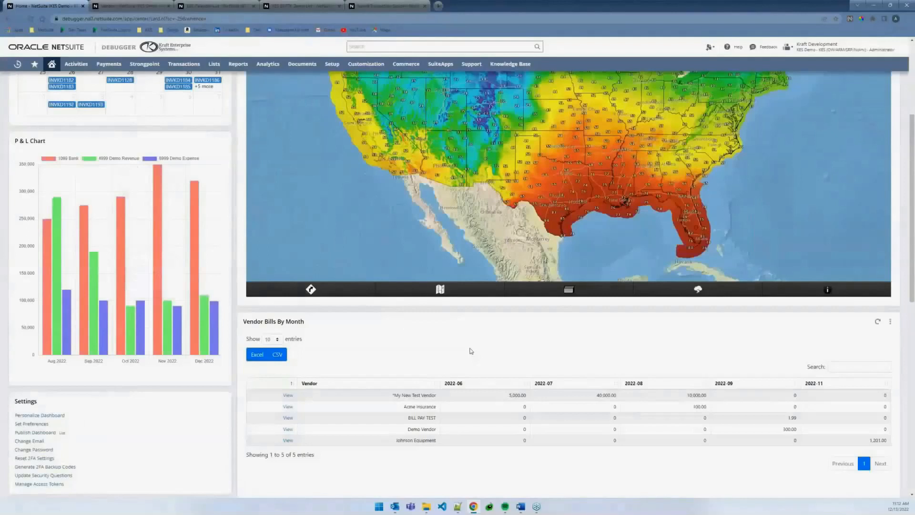
pyautogui.scroll(4, 450, 252)
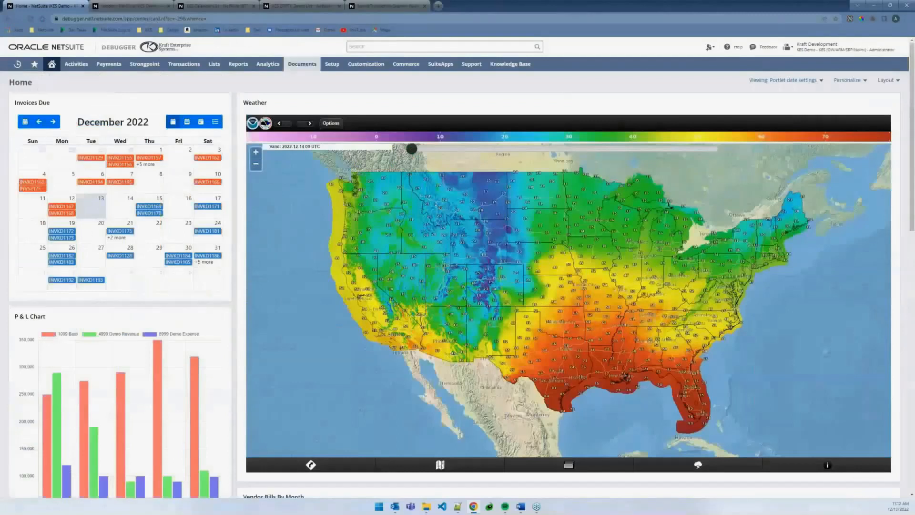
# Open the Saved Mass Updates list in a new browser tab and open the "DELETE: KES ERPTK Demo" mass update.
pyautogui.moveTo(292, 67)
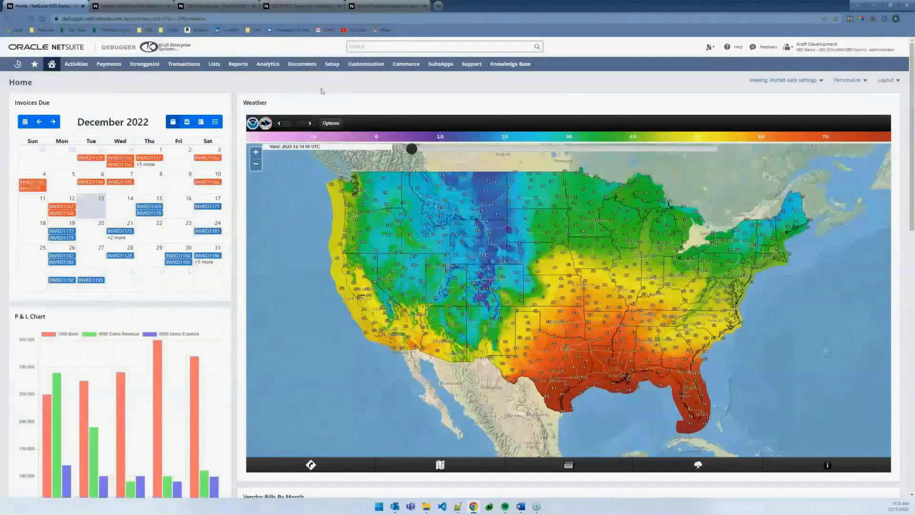
pyautogui.moveTo(214, 64)
pyautogui.moveTo(242, 228)
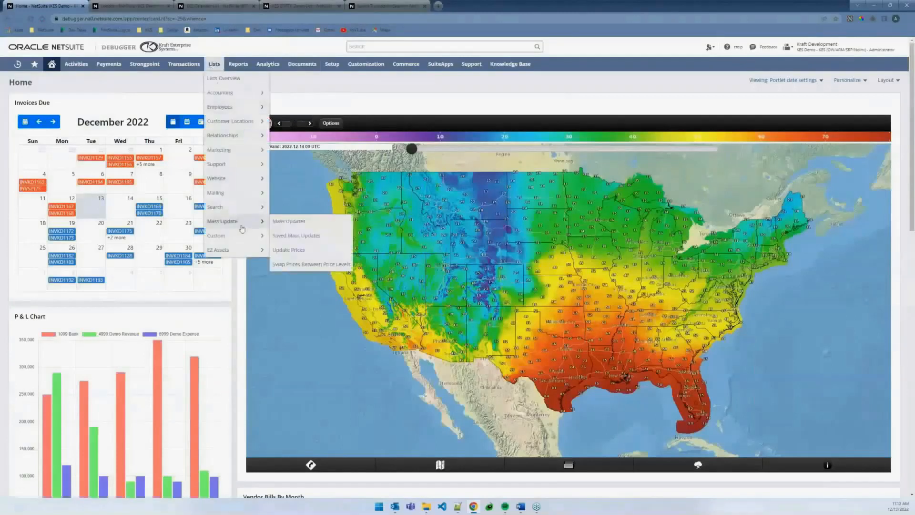
pyautogui.middleClick(305, 235)
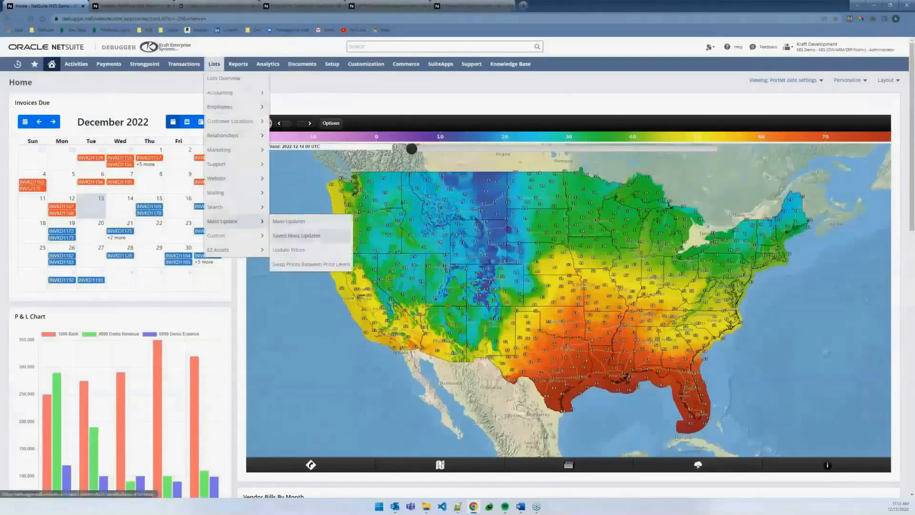
pyautogui.click(231, 6)
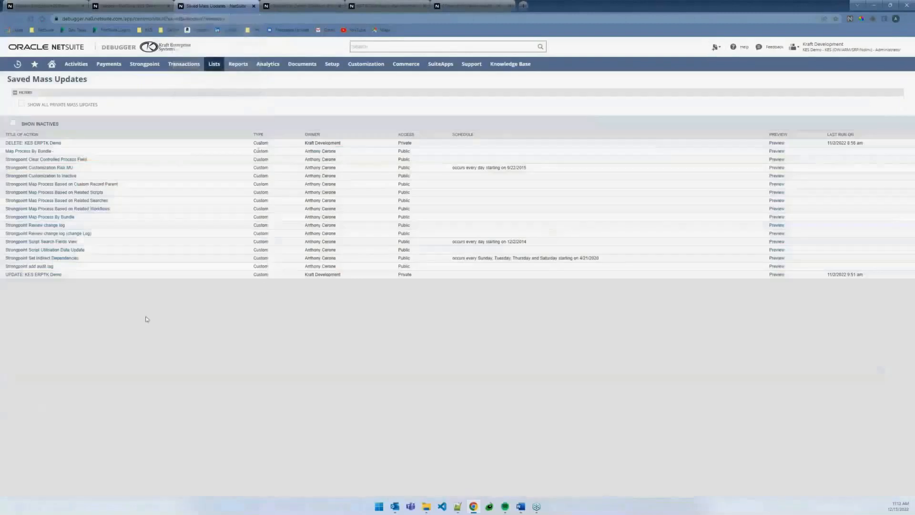
pyautogui.click(29, 144)
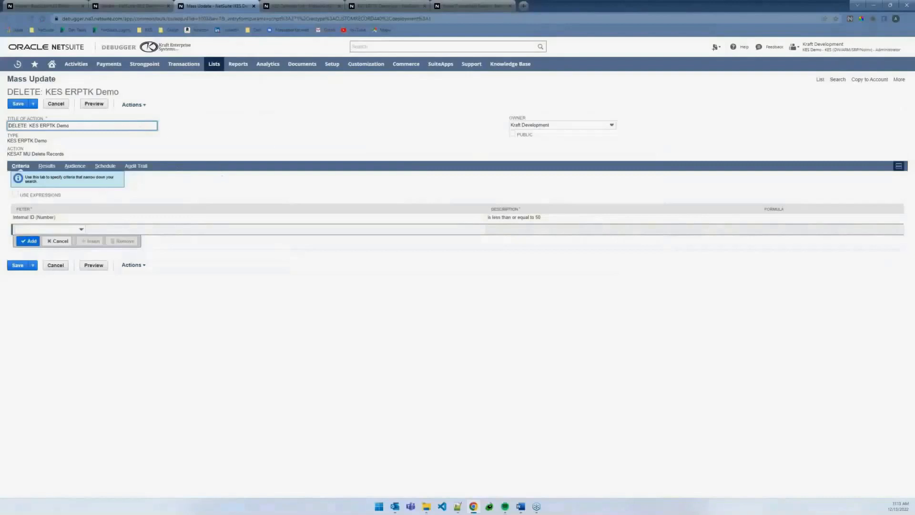
# Check the internal IDs in the KES ERPTK Demo list and set the mass update's Internal ID (Number) filter to less than or equal to 75.
pyautogui.click(357, 6)
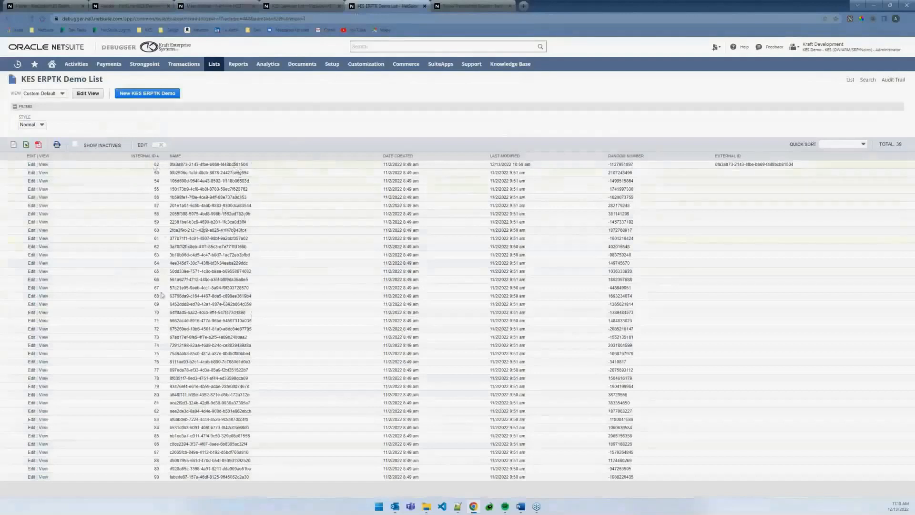
pyautogui.click(300, 6)
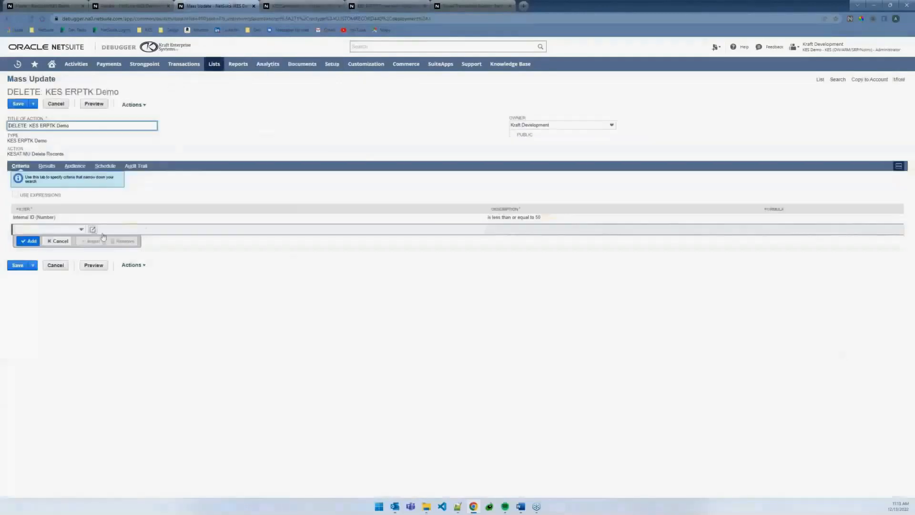
pyautogui.click(121, 220)
pyautogui.click(93, 219)
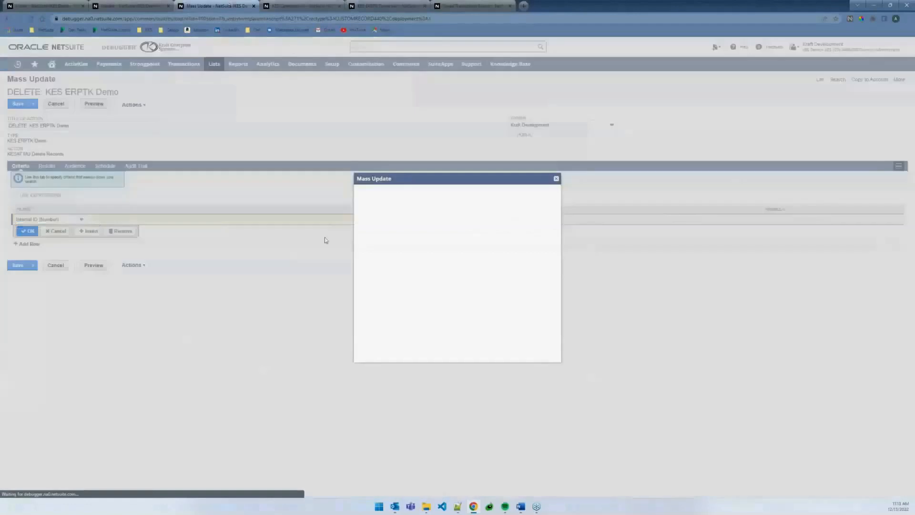
pyautogui.write('75')
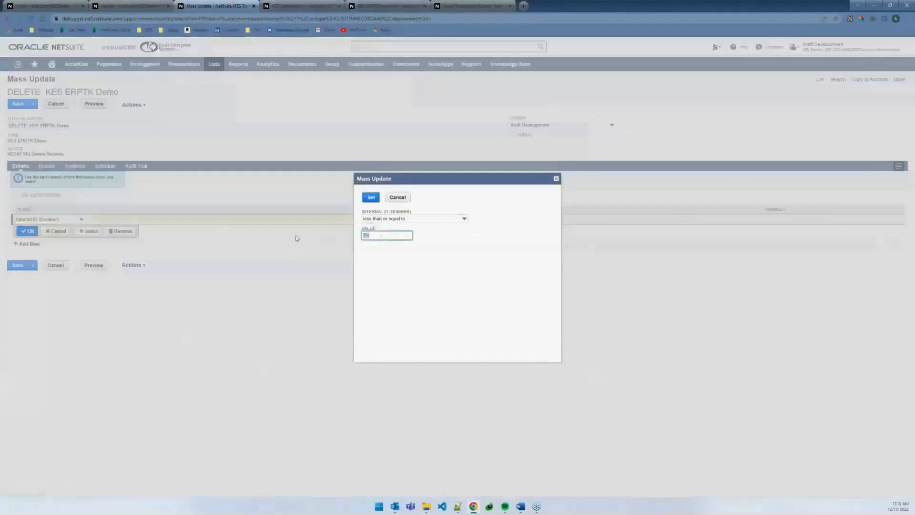
pyautogui.click(370, 198)
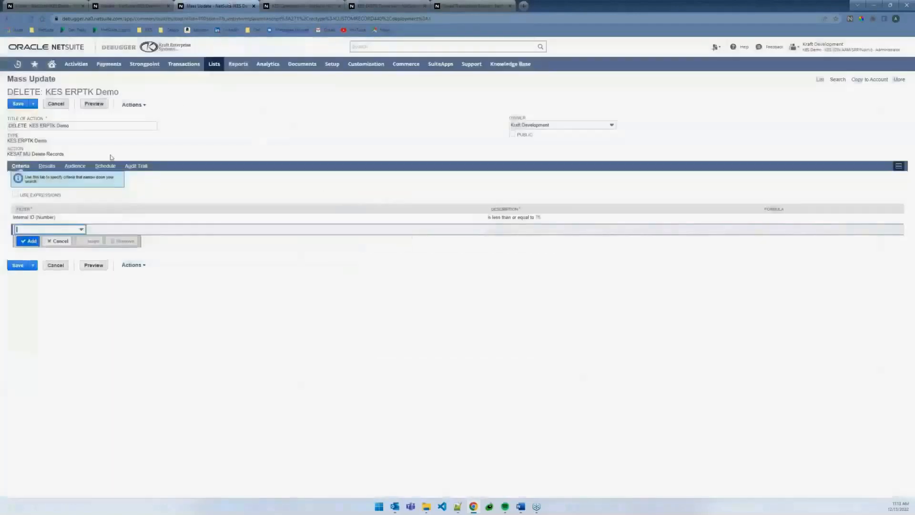
# Preview the records matched by the "DELETE: KES ERPTK Demo" mass update and perform the update on all of them.
pyautogui.click(92, 103)
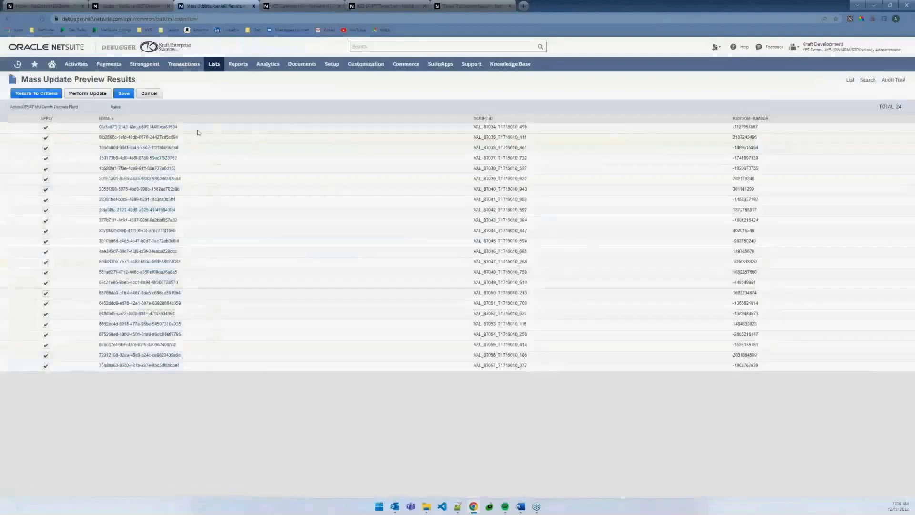
pyautogui.click(88, 93)
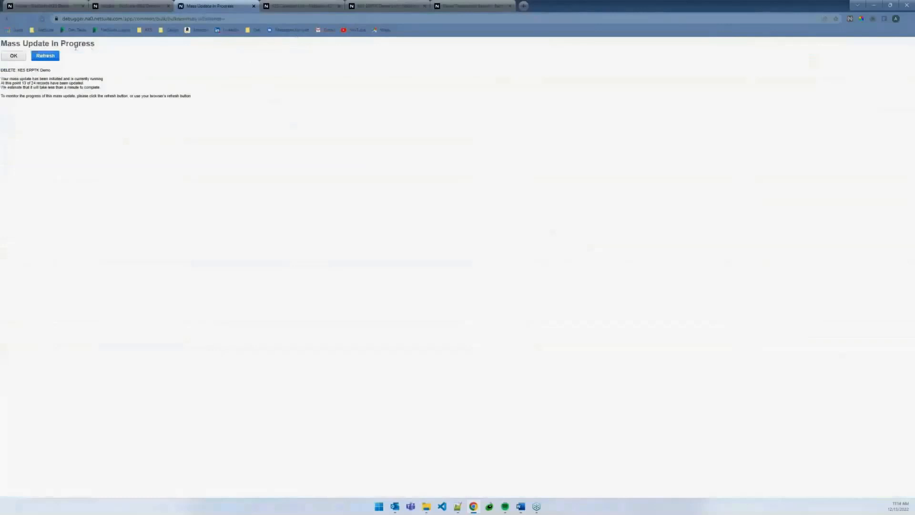
# Refresh the progress of the "DELETE: KES ERPTK Demo" mass update until it completes and acknowledge the completion.
pyautogui.click(53, 57)
pyautogui.click(35, 59)
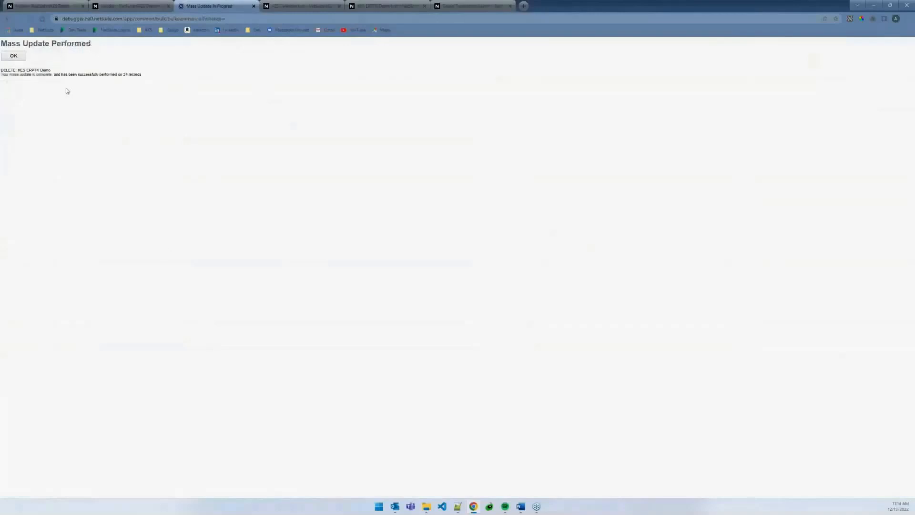
pyautogui.click(17, 56)
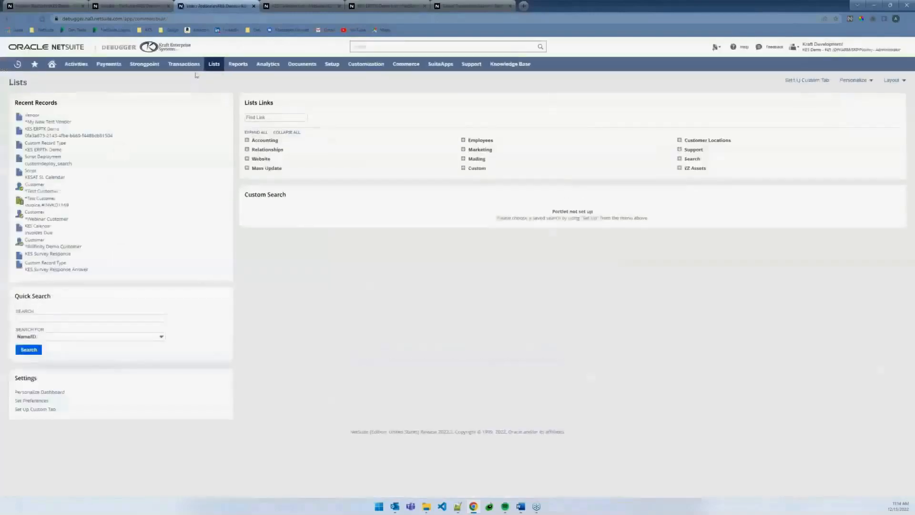
# Open the "UPDATE: KES ERPTK Demo" mass update from the Saved Mass Updates list and preview the records it matches.
pyautogui.moveTo(209, 67)
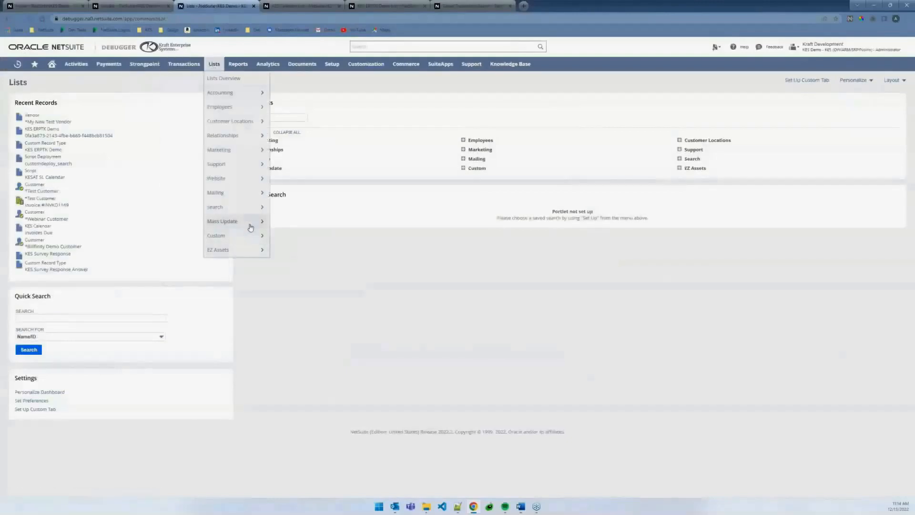
pyautogui.moveTo(250, 223)
pyautogui.click(286, 236)
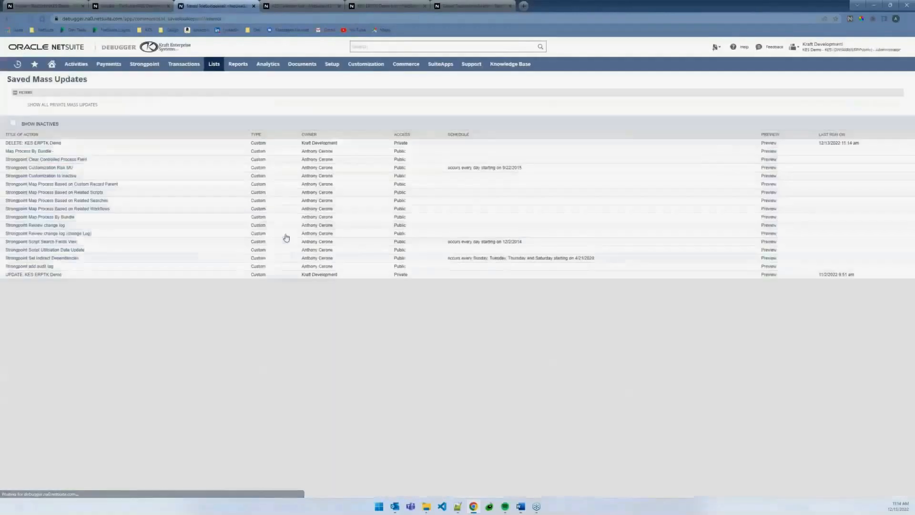
pyautogui.click(41, 274)
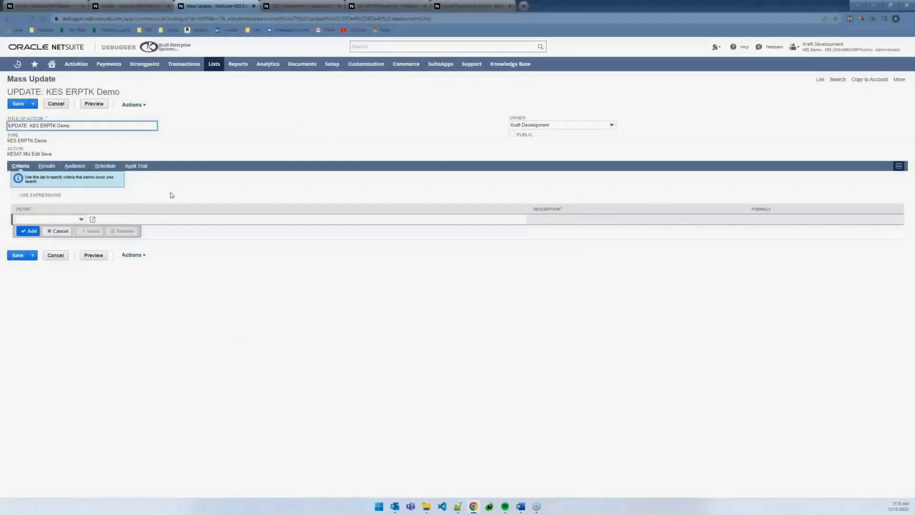
pyautogui.click(98, 105)
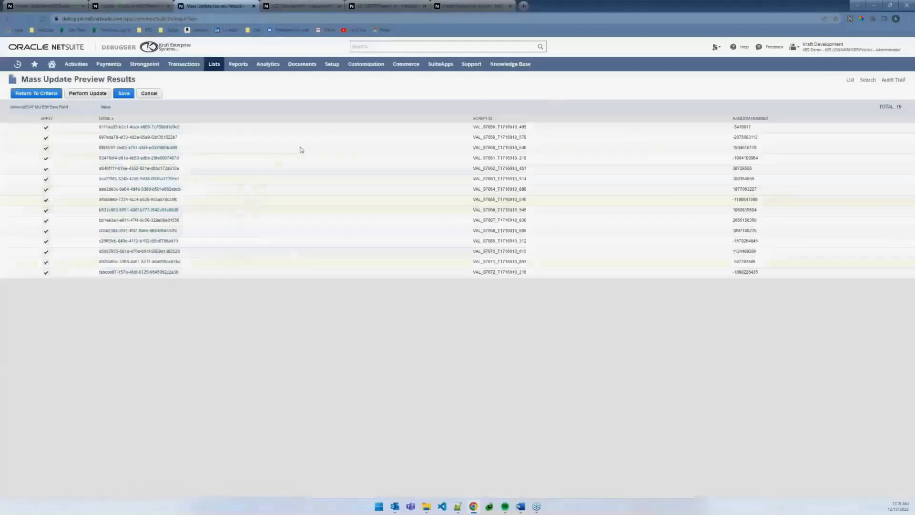
# Reload the KES ERPTK Demo list to check the remaining records, then return to the mass update preview.
pyautogui.click(395, 3)
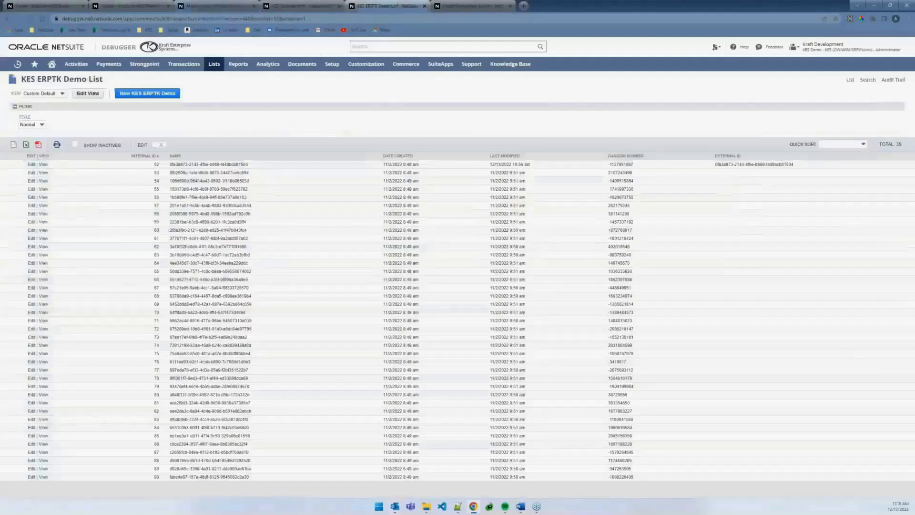
pyautogui.click(33, 20)
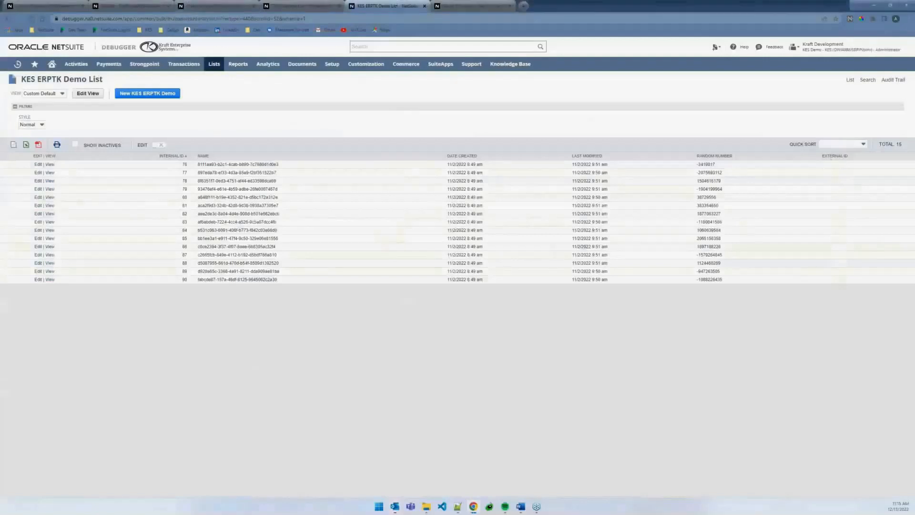
pyautogui.click(283, 3)
pyautogui.click(213, 6)
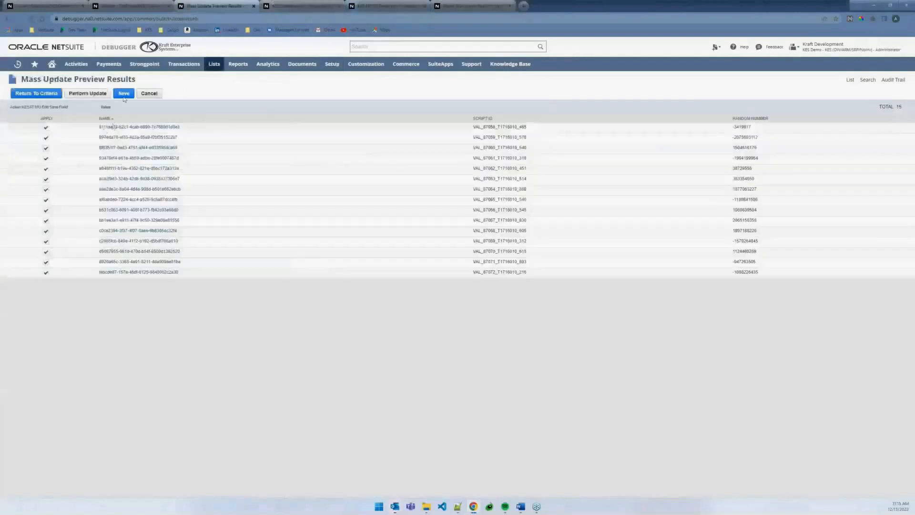
# Try to perform the mass update from the preview and reload the KES ERPTK Demo list to check the records.
pyautogui.click(88, 93)
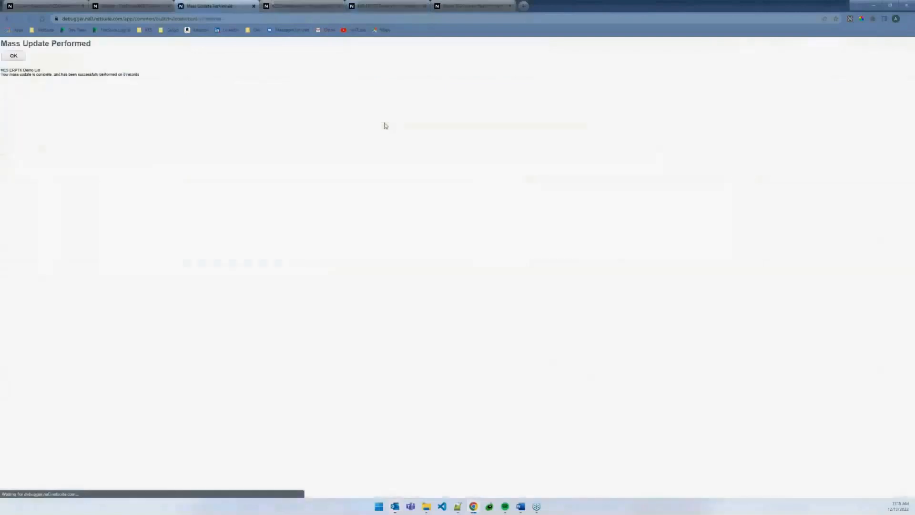
pyautogui.click(13, 56)
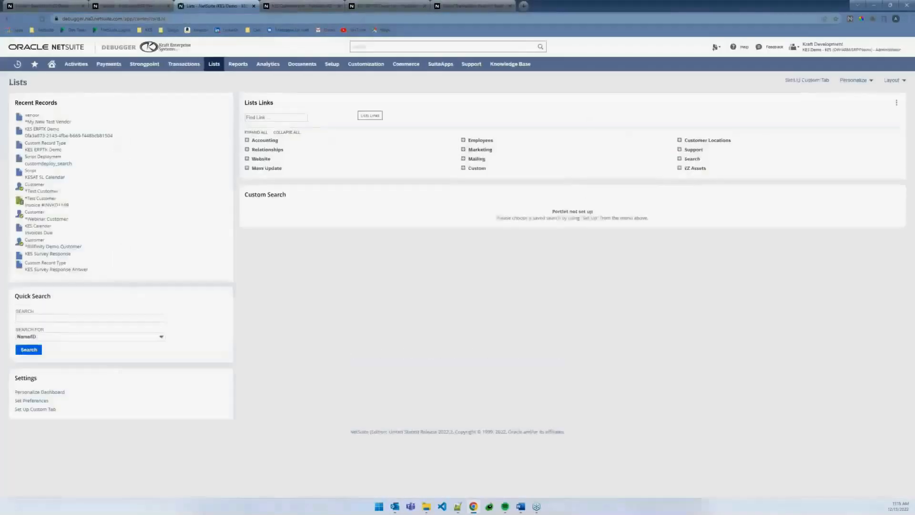
pyautogui.click(381, 6)
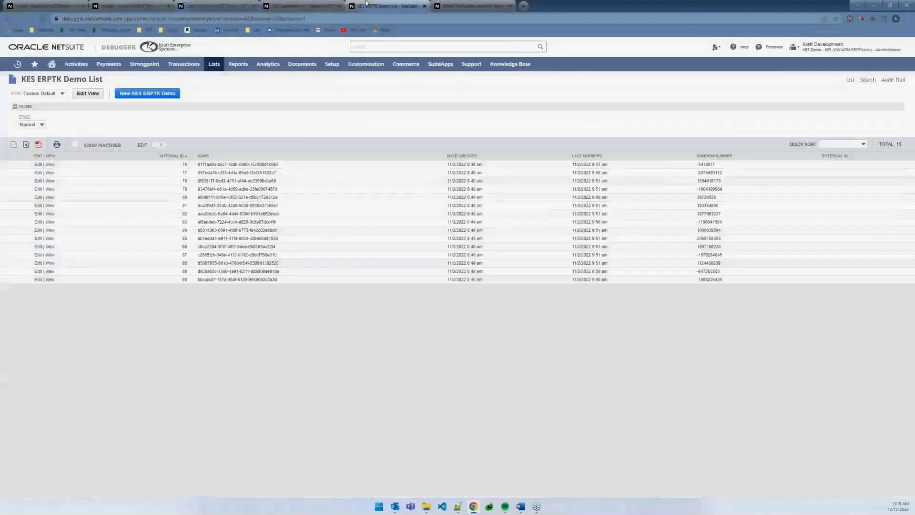
pyautogui.click(32, 20)
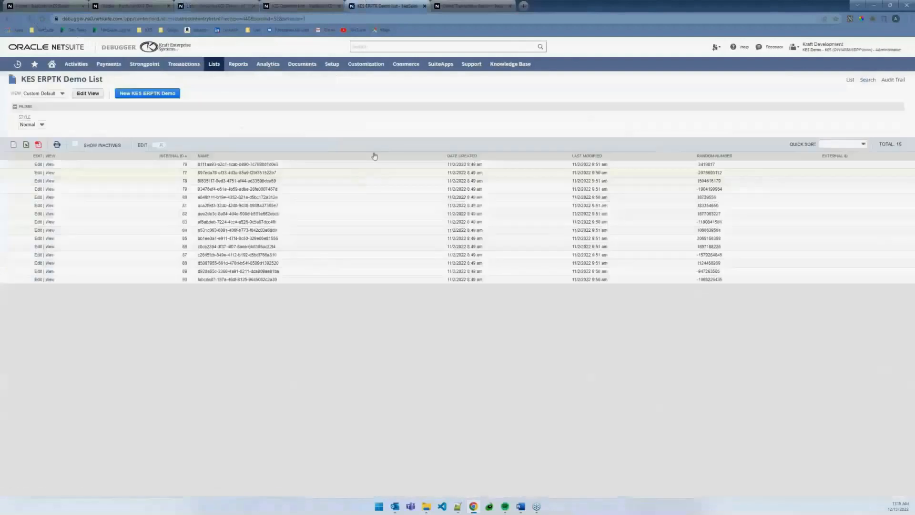
pyautogui.click(31, 19)
# Preview the "UPDATE: KES ERPTK Demo" mass update directly from the Saved Mass Updates list and perform it on all matched records.
pyautogui.click(198, 4)
pyautogui.moveTo(214, 64)
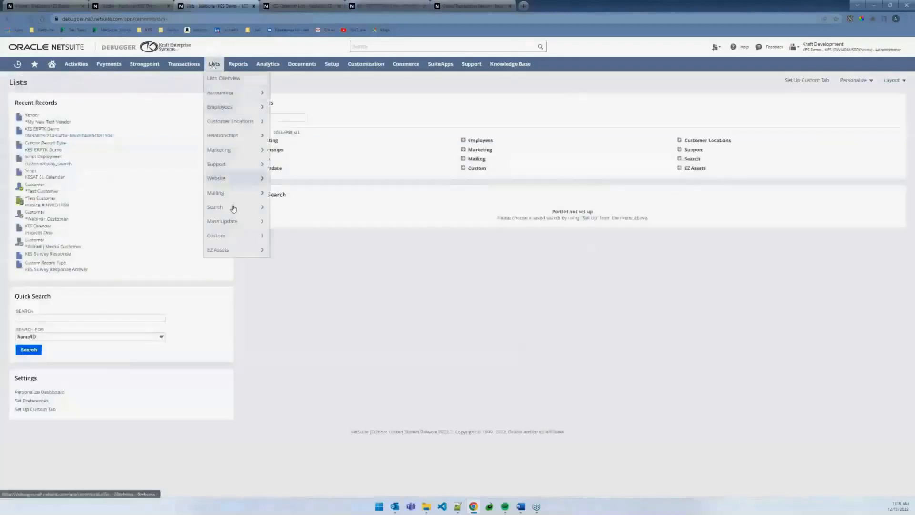
pyautogui.moveTo(234, 223)
pyautogui.click(301, 236)
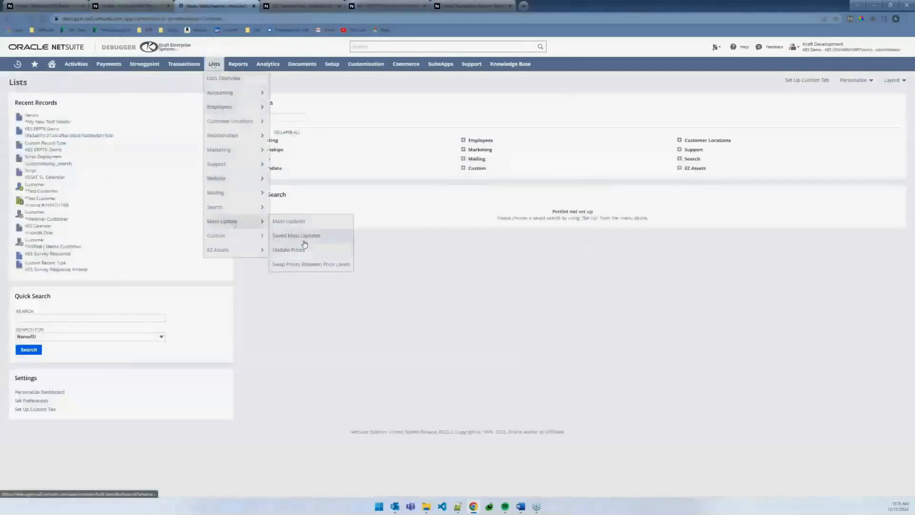
pyautogui.click(768, 279)
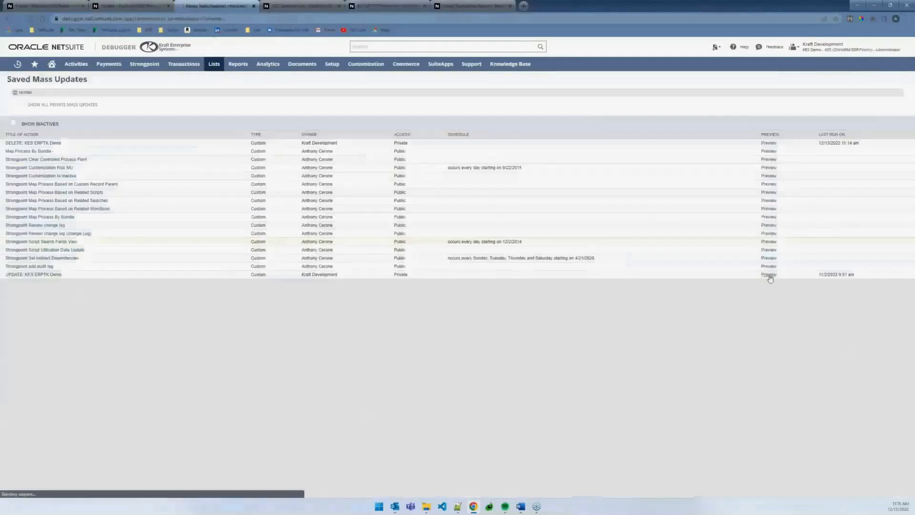
pyautogui.click(88, 94)
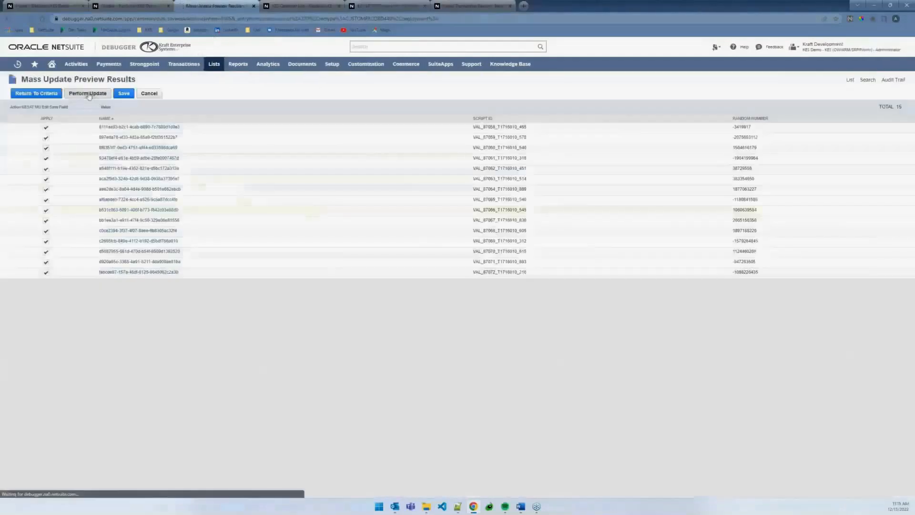
# Refresh the running update's progress, acknowledge its completion, and reload the KES ERPTK Demo list to check the changed records.
pyautogui.click(372, 4)
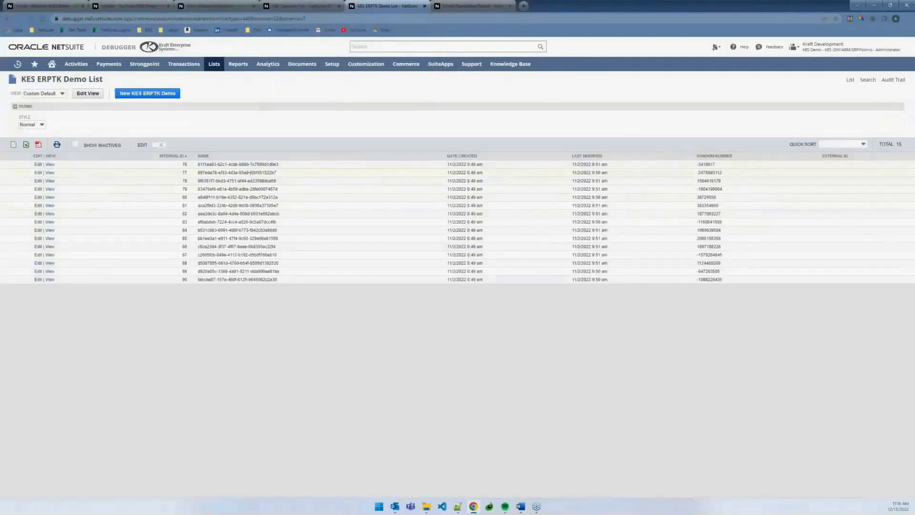
pyautogui.click(234, 2)
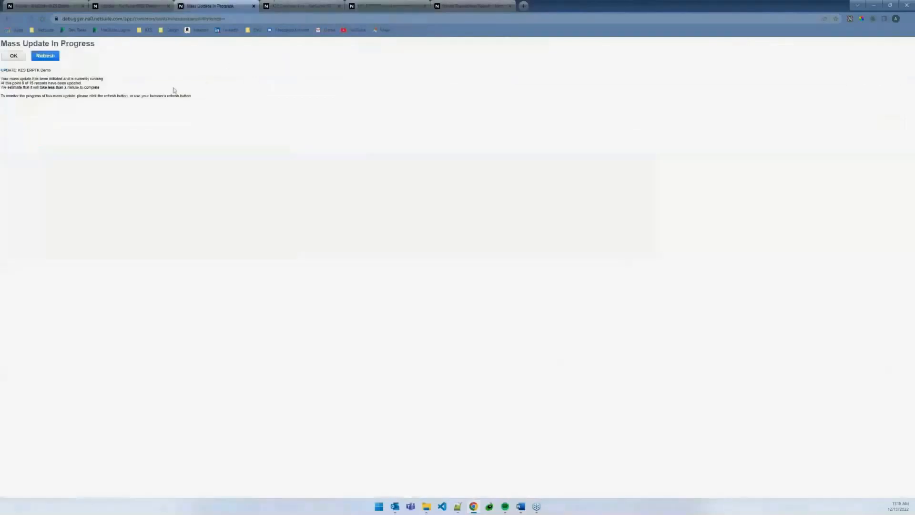
pyautogui.click(50, 57)
pyautogui.click(14, 56)
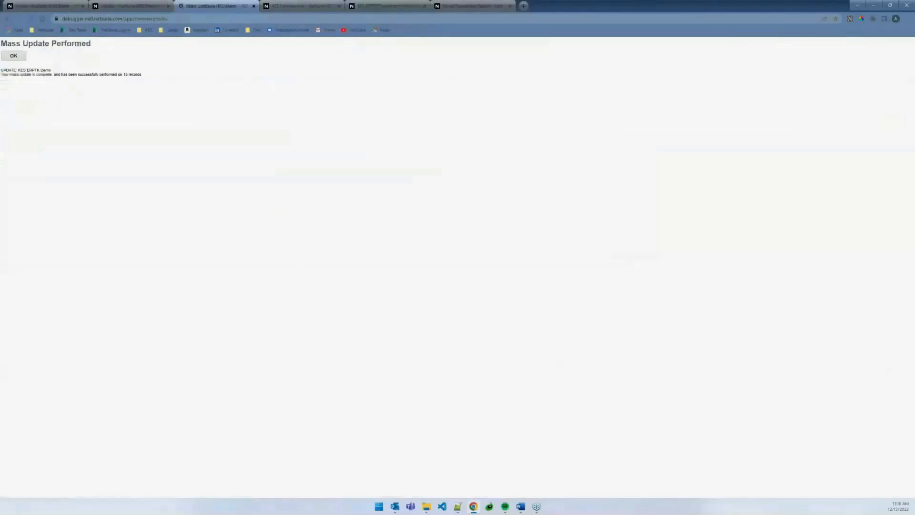
pyautogui.click(358, 3)
pyautogui.click(30, 19)
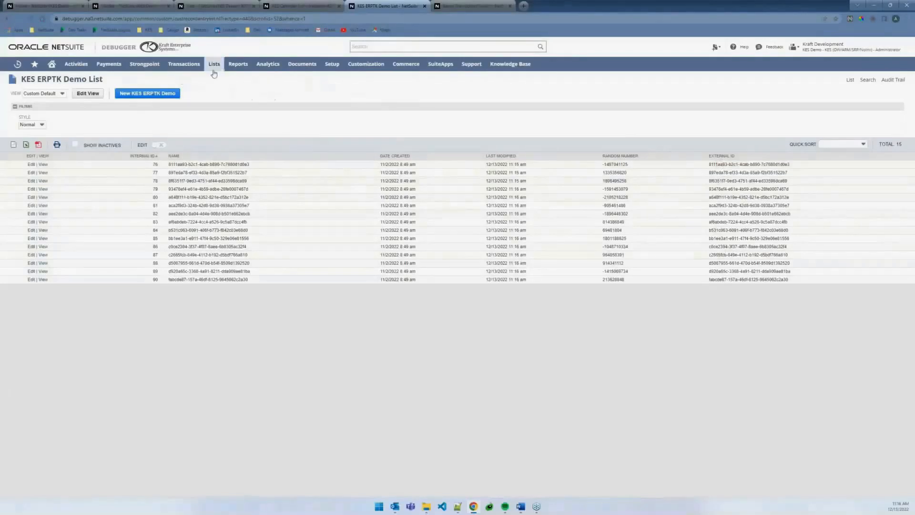
# Open the Johnson Equipment bill with memo "KES ERPTK Demo Copy" from the Bills list and show its attached files.
pyautogui.moveTo(208, 71)
pyautogui.moveTo(196, 113)
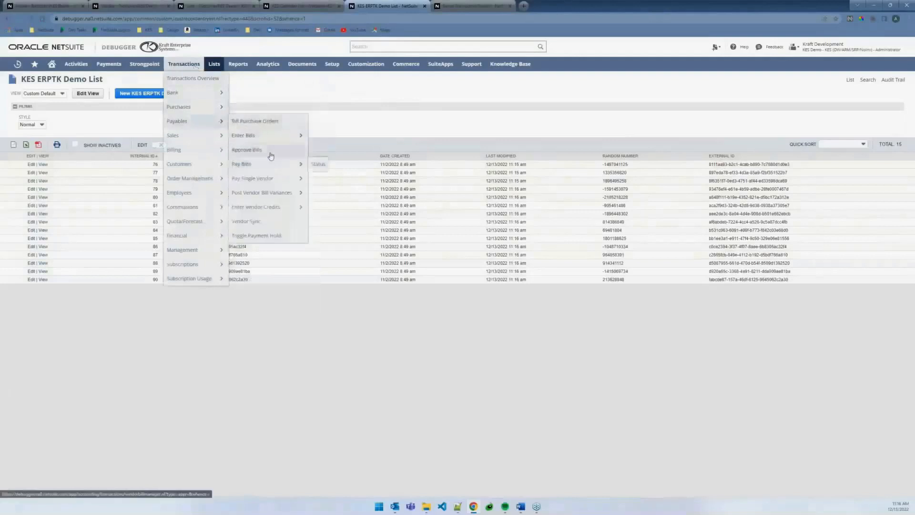
pyautogui.moveTo(262, 140)
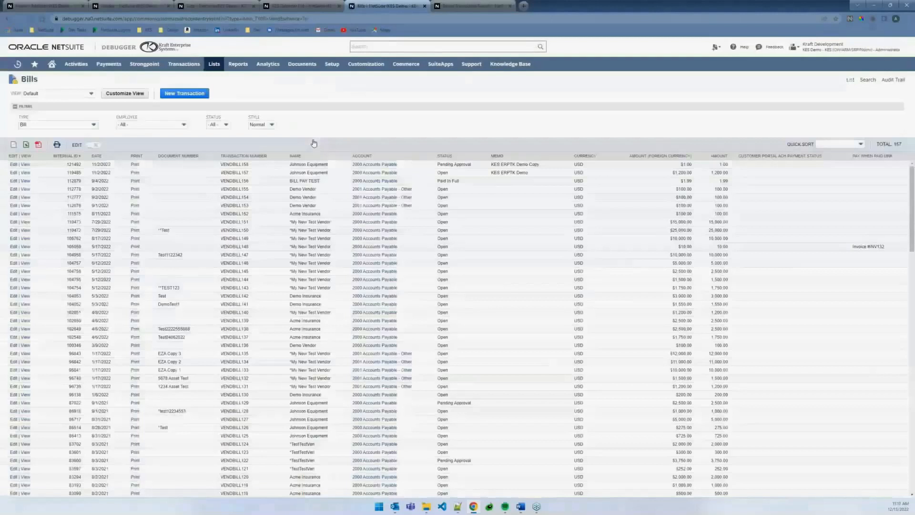
pyautogui.click(26, 165)
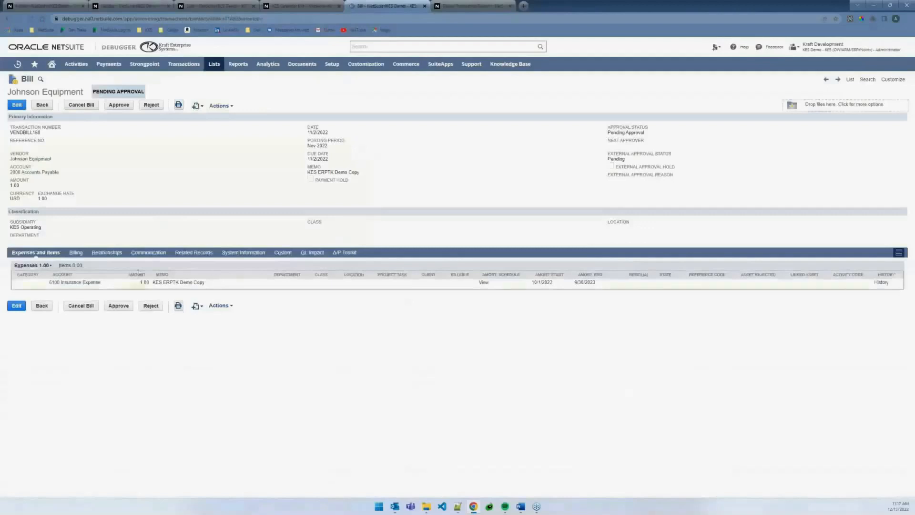
pyautogui.click(139, 253)
pyautogui.click(76, 267)
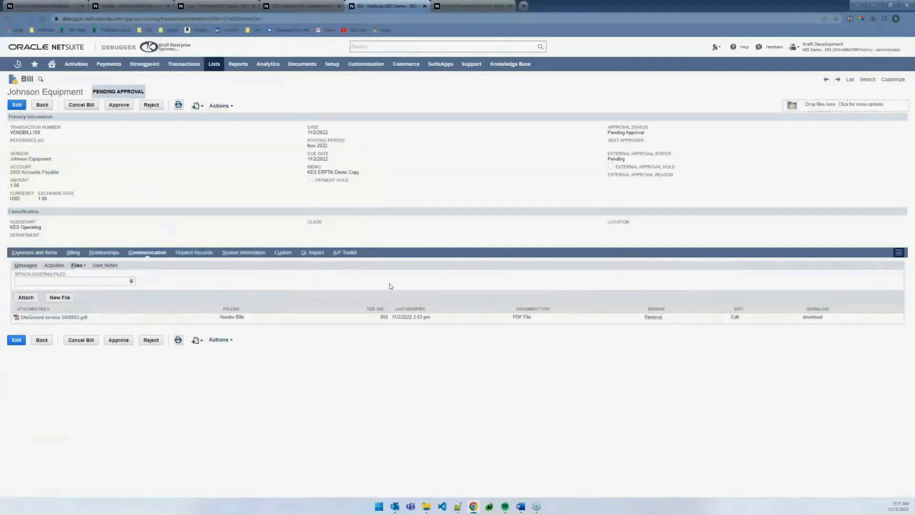
# Make a copy of the bill and set both the insurance expense line's memo and the bill's memo to "Clear me".
pyautogui.click(220, 106)
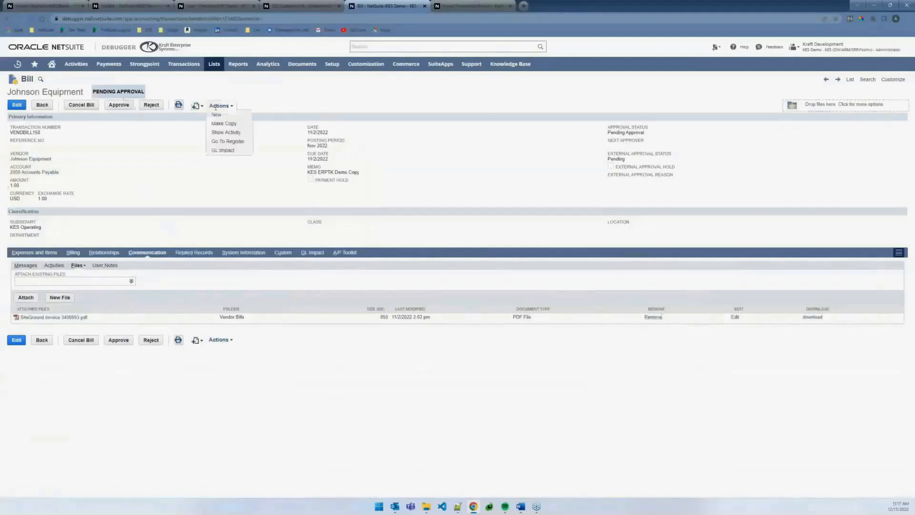
pyautogui.click(224, 124)
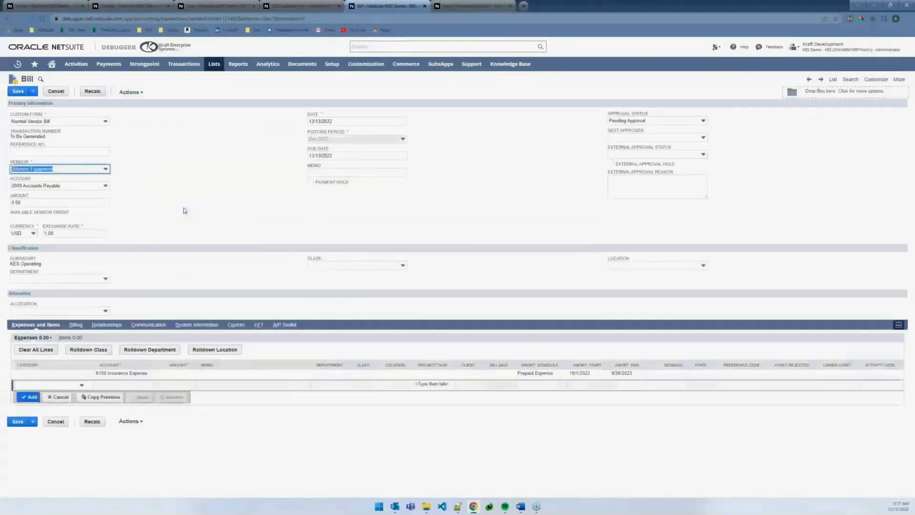
pyautogui.click(218, 374)
pyautogui.write('Clearing')
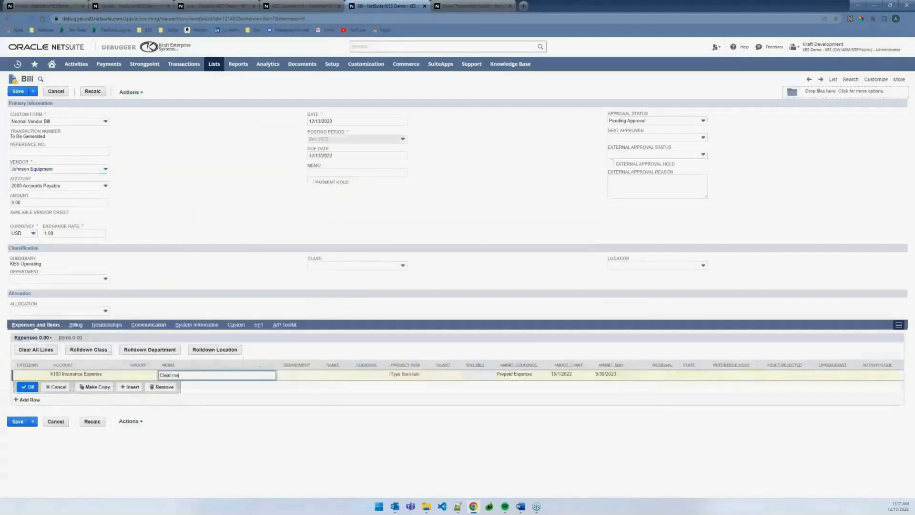
pyautogui.click(333, 172)
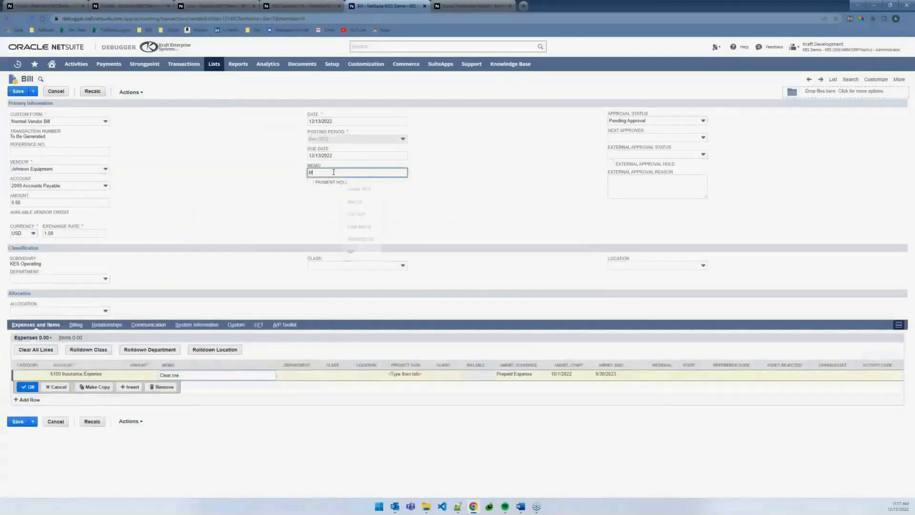
pyautogui.write('Clear')
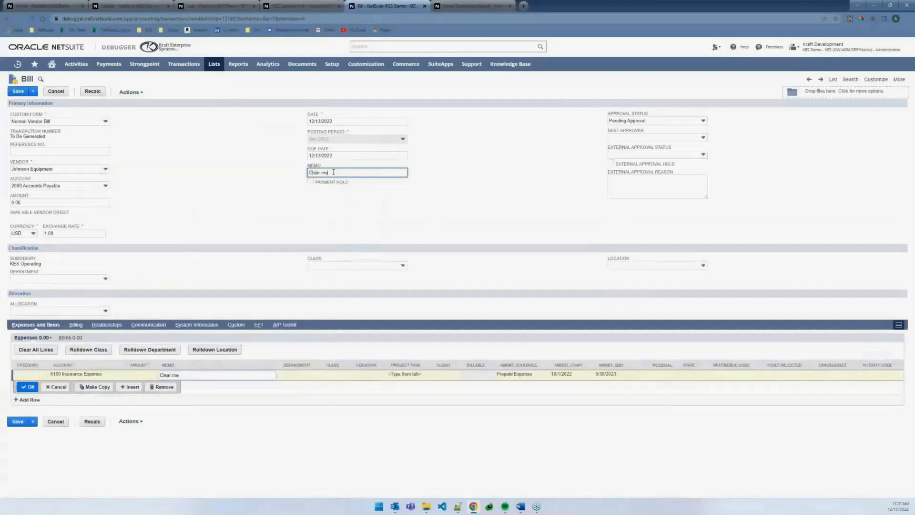
pyautogui.write(' me')
# Try to save the copied bill, then set the insurance expense line's amount to 10 and commit the line.
pyautogui.click(18, 91)
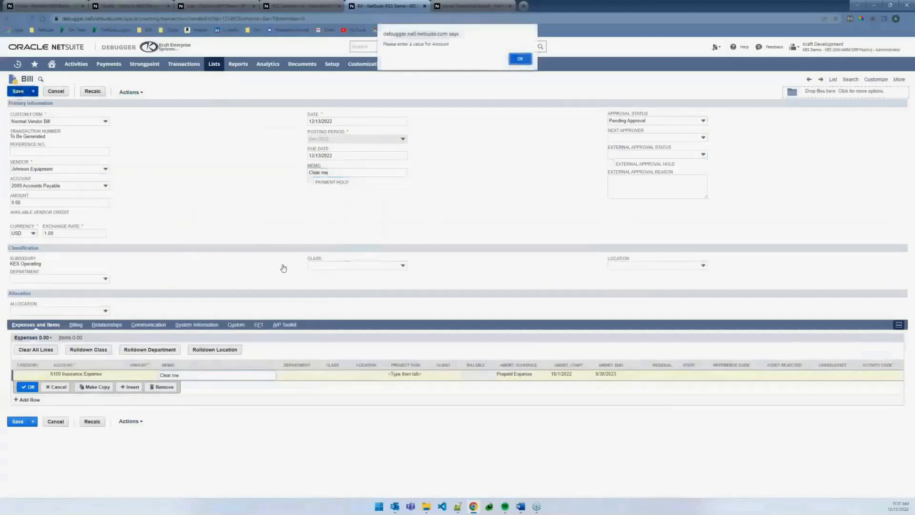
pyautogui.click(519, 61)
pyautogui.click(146, 375)
pyautogui.write('10')
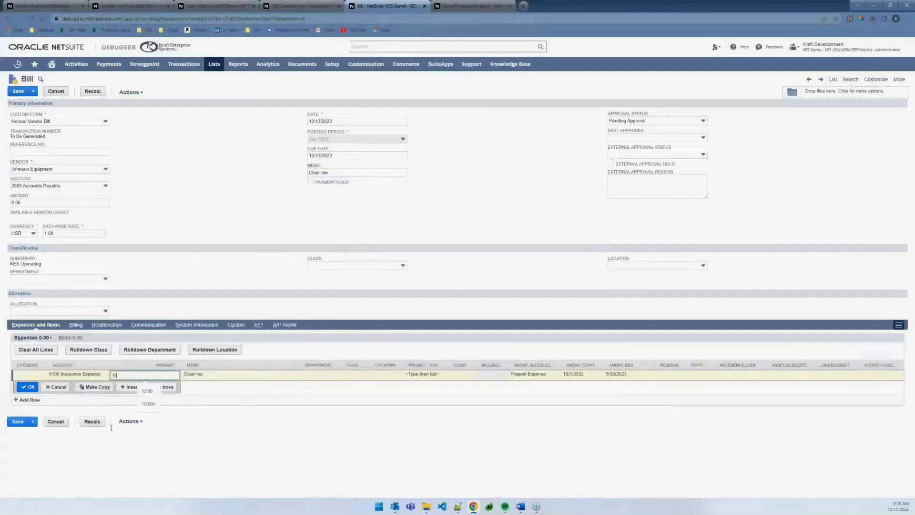
pyautogui.press('Return')
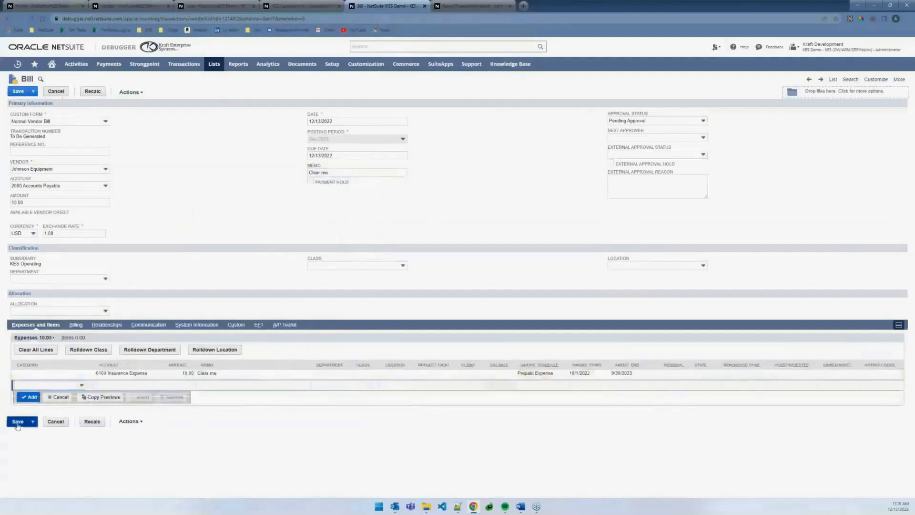
# Save the copied Johnson Equipment bill and show the files attached to it.
pyautogui.click(143, 326)
pyautogui.click(97, 337)
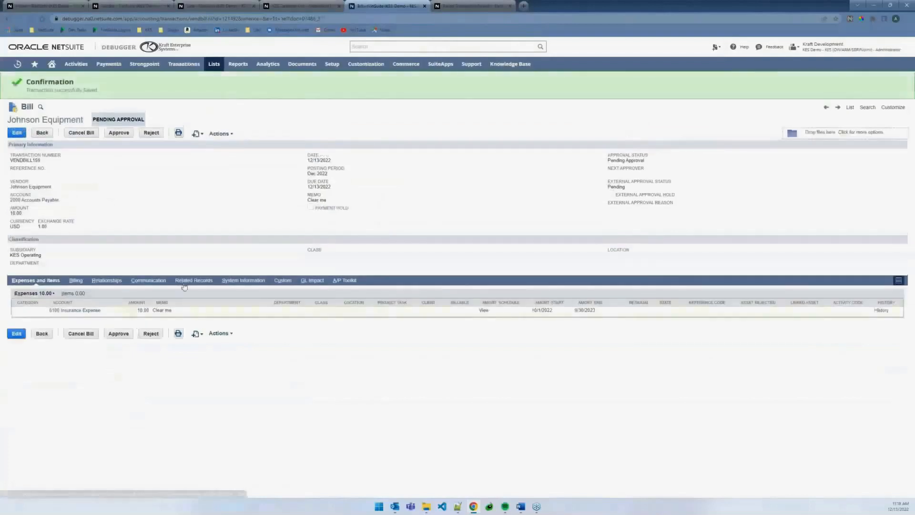
pyautogui.click(148, 280)
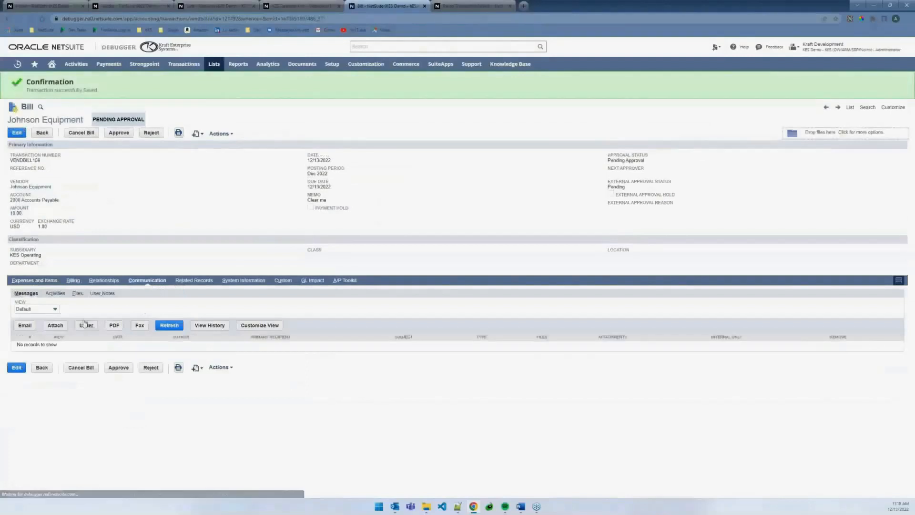
pyautogui.click(76, 294)
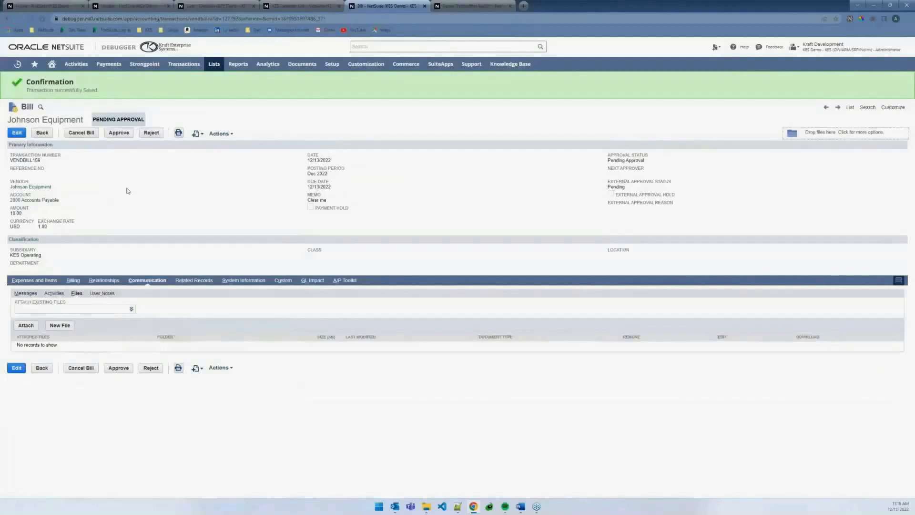
# Open the saved bill for editing, check its available actions, and cancel the edit.
pyautogui.click(21, 133)
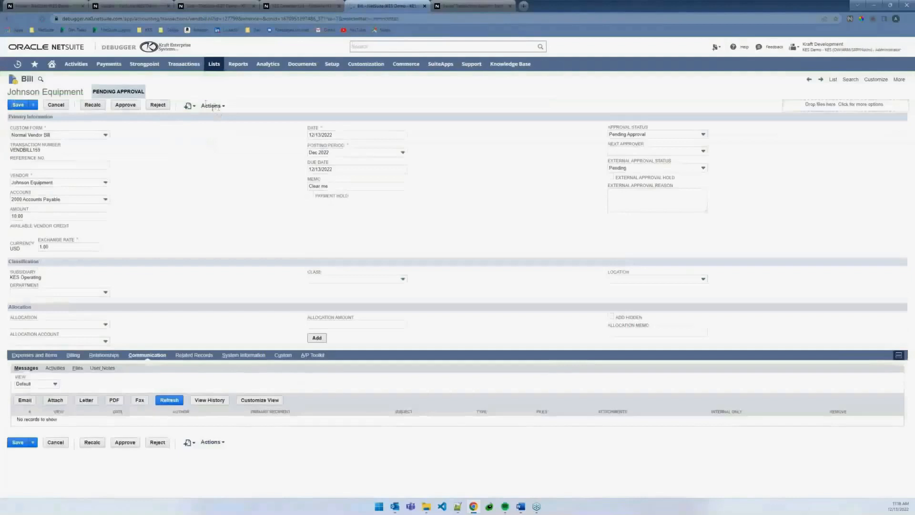
pyautogui.moveTo(212, 106)
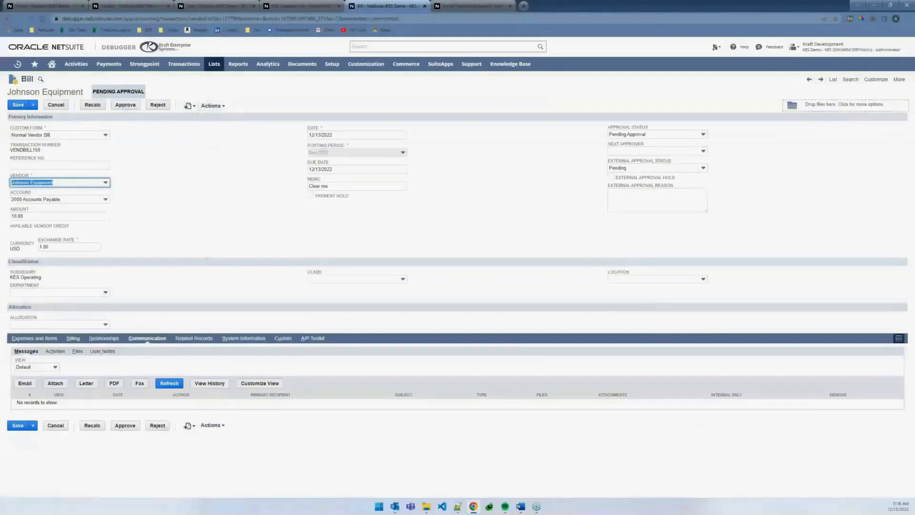
pyautogui.click(194, 153)
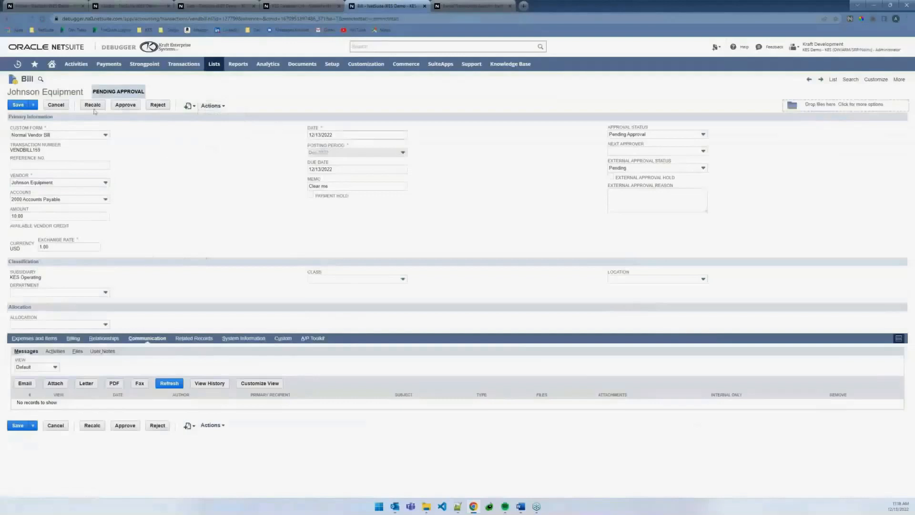
pyautogui.click(58, 105)
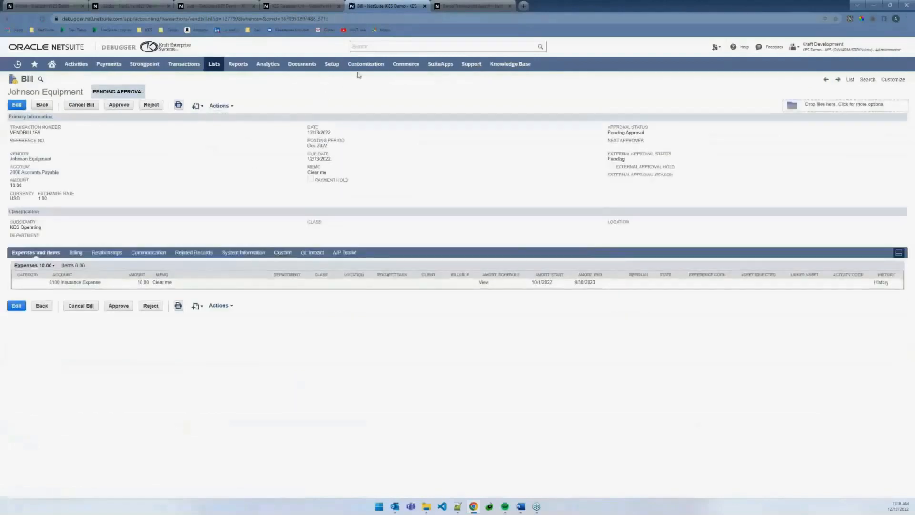
# Open the Scripts list in a new tab and filter it to the User Event type.
pyautogui.moveTo(361, 71)
pyautogui.moveTo(398, 121)
pyautogui.moveTo(449, 125)
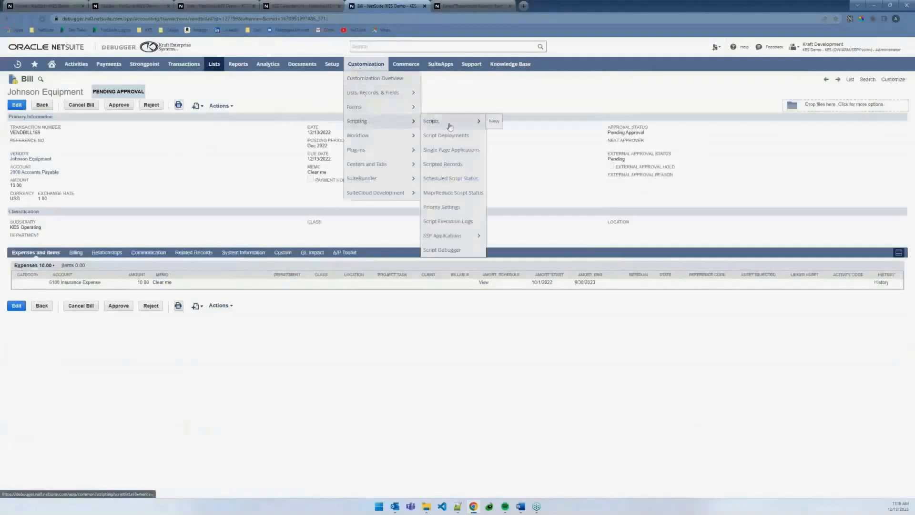
pyautogui.middleClick(449, 125)
pyautogui.click(458, 5)
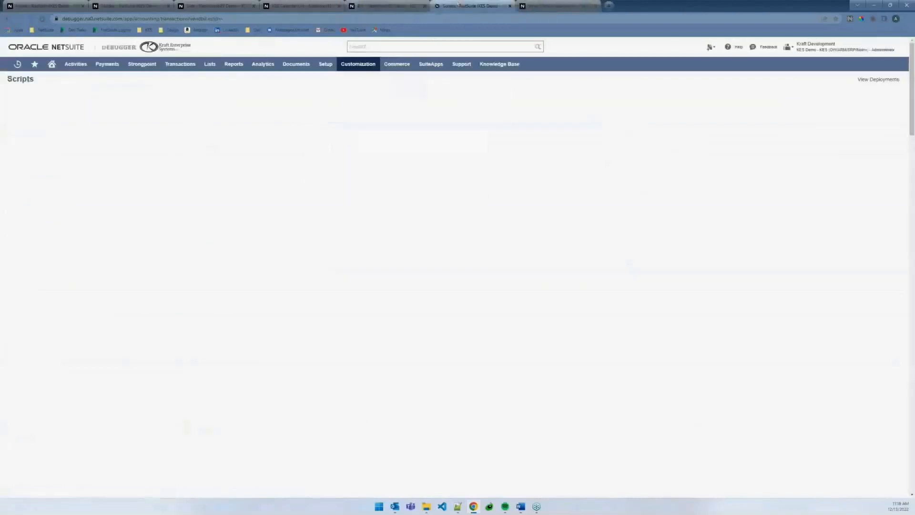
pyautogui.scroll(-15, 141, 220)
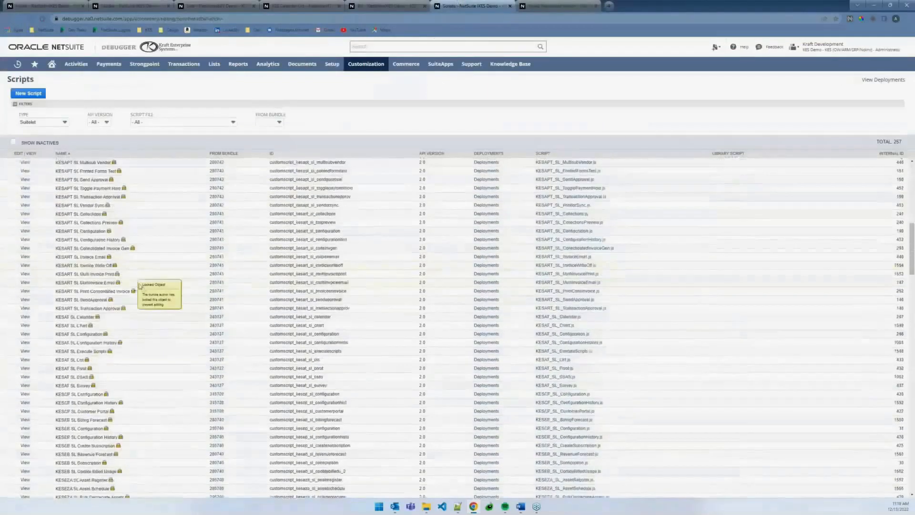
pyautogui.scroll(-3, 129, 380)
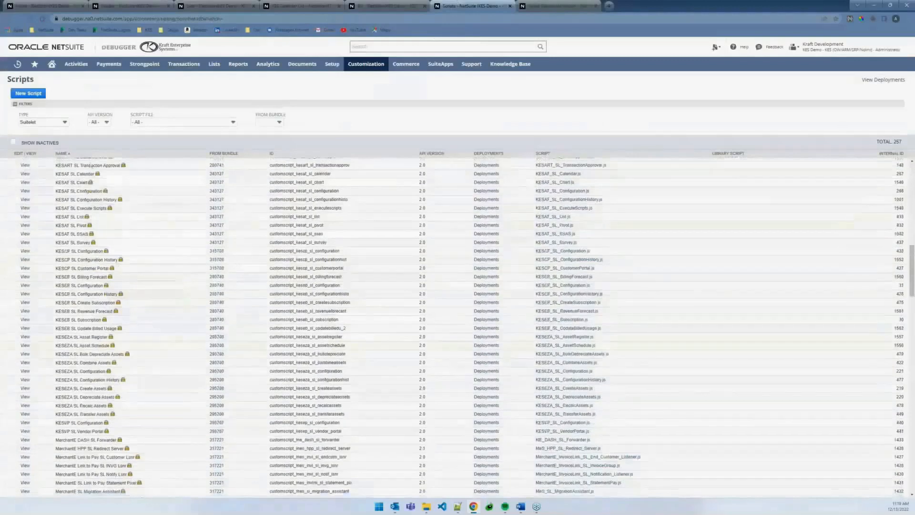
pyautogui.click(45, 122)
pyautogui.click(54, 153)
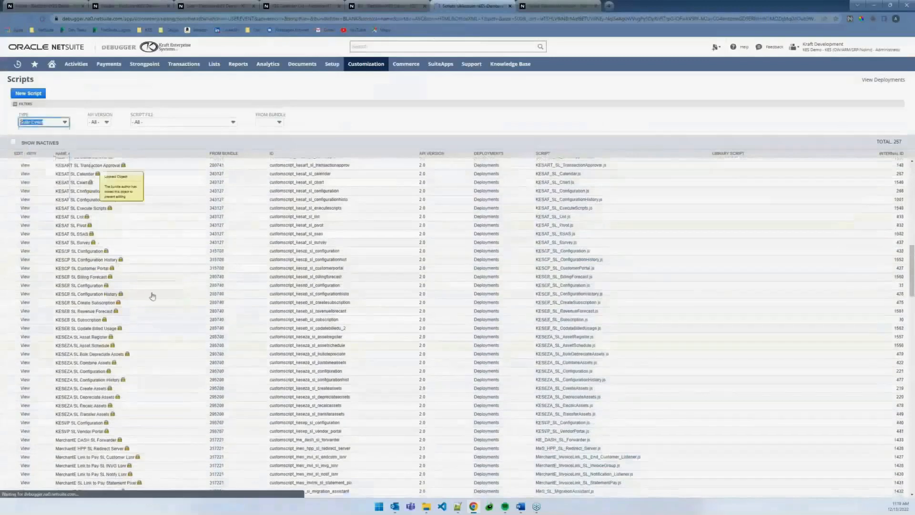
# Open the KESAT UE Record Delete script and show its deployments.
pyautogui.scroll(-5, 128, 334)
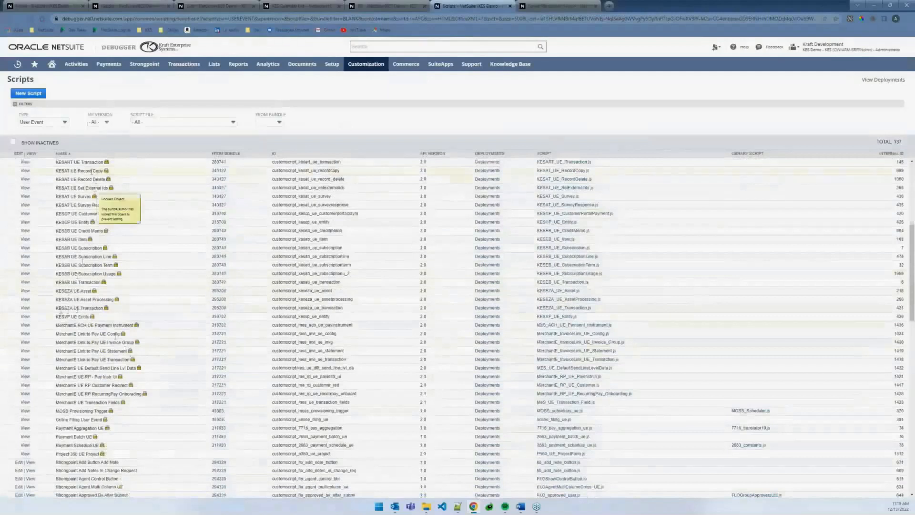
pyautogui.click(25, 180)
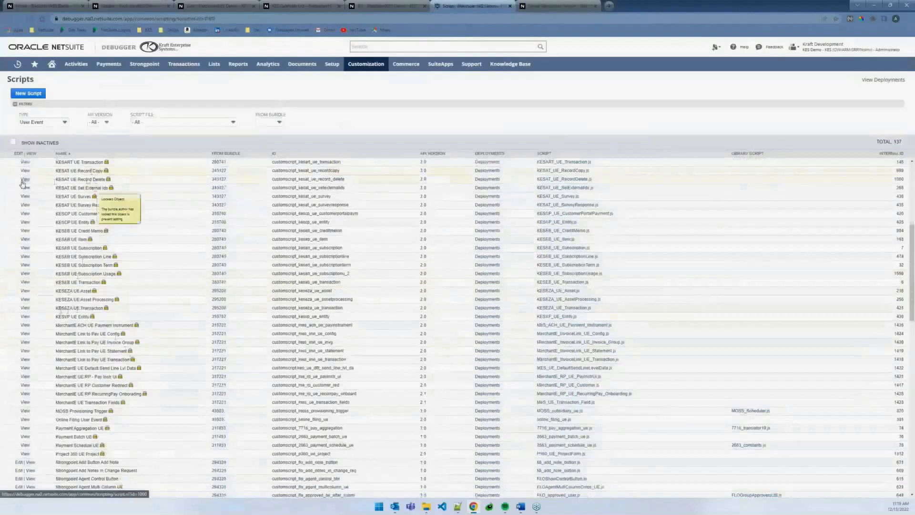
pyautogui.click(167, 164)
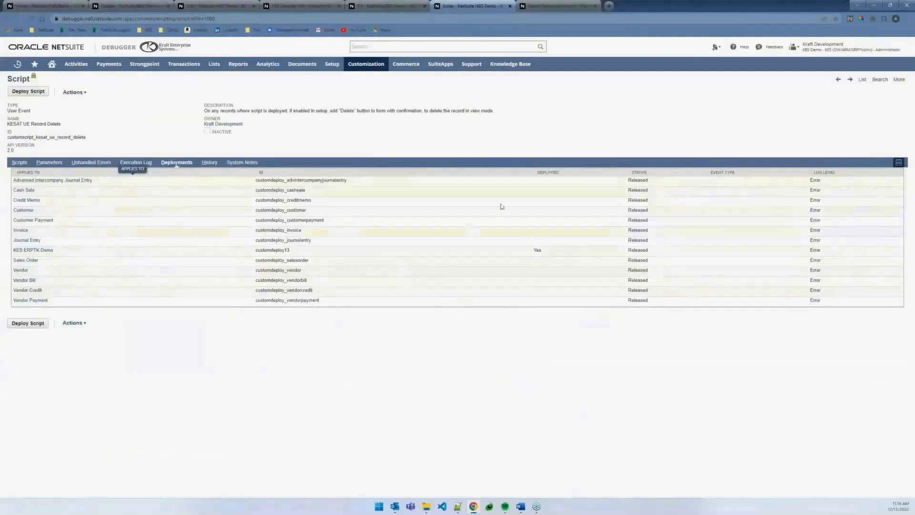
# Mark the Record Delete script's Vendor Bill deployment as deployed and save it.
pyautogui.click(32, 283)
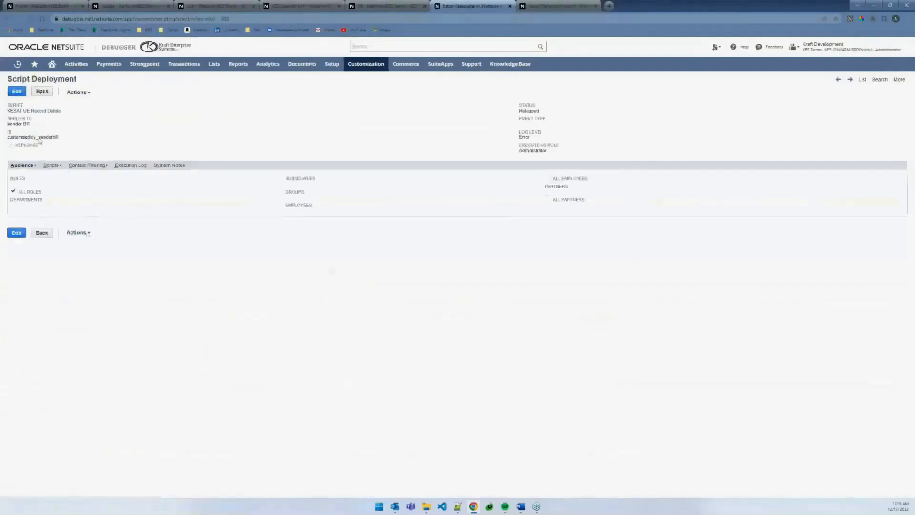
pyautogui.click(17, 91)
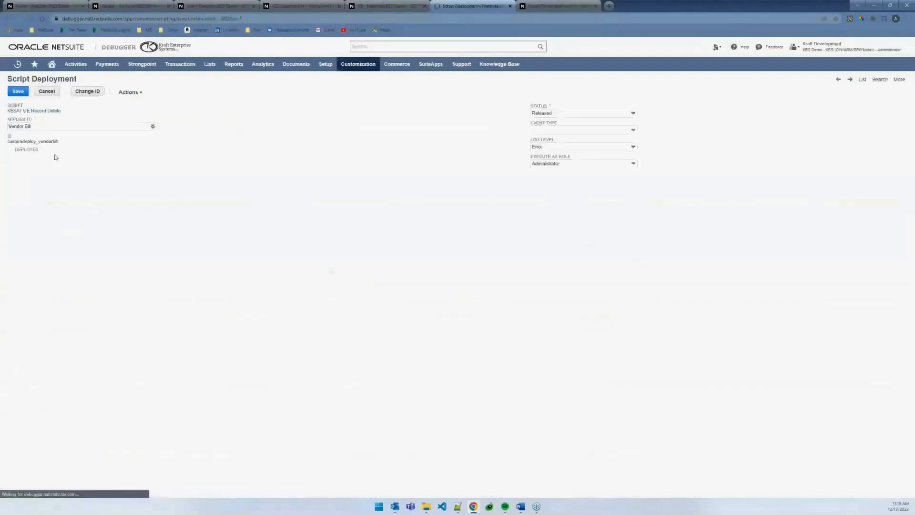
pyautogui.click(10, 148)
pyautogui.click(17, 91)
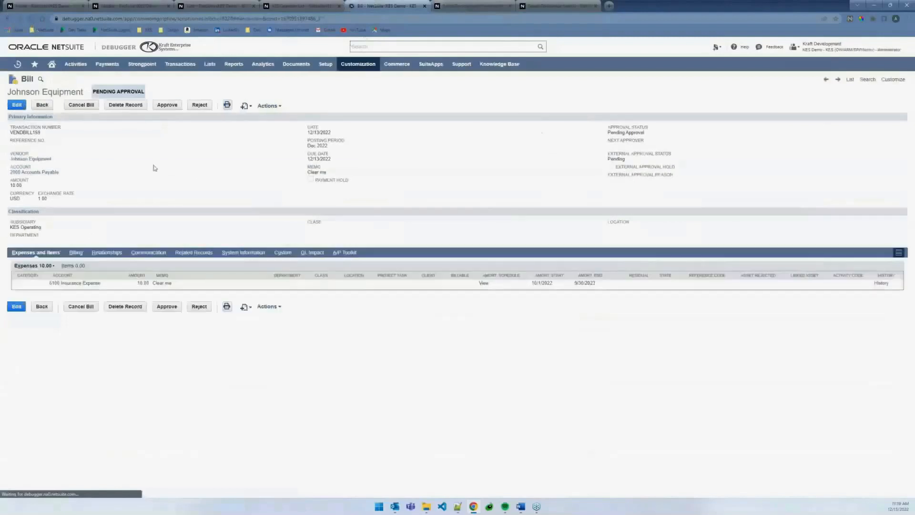
# Delete the copied Johnson Equipment bill with the Delete Record action and confirm the deletion.
pyautogui.click(123, 107)
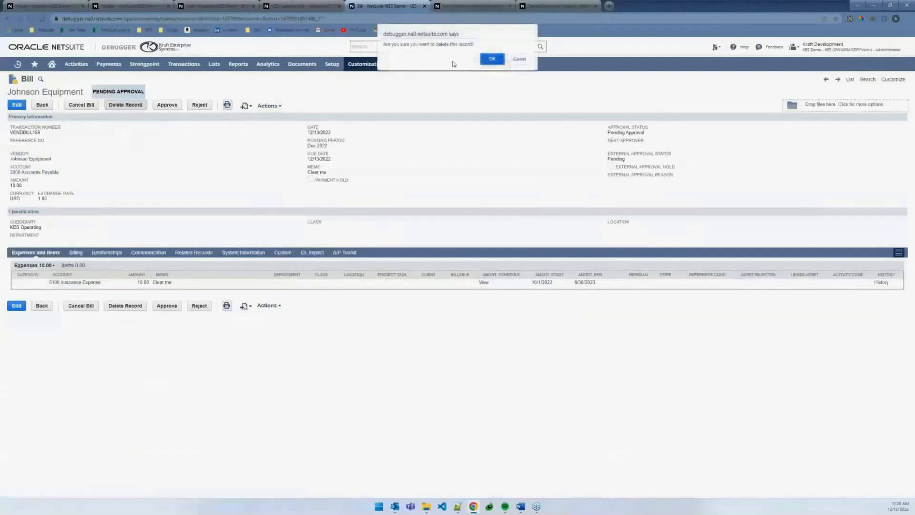
pyautogui.click(491, 59)
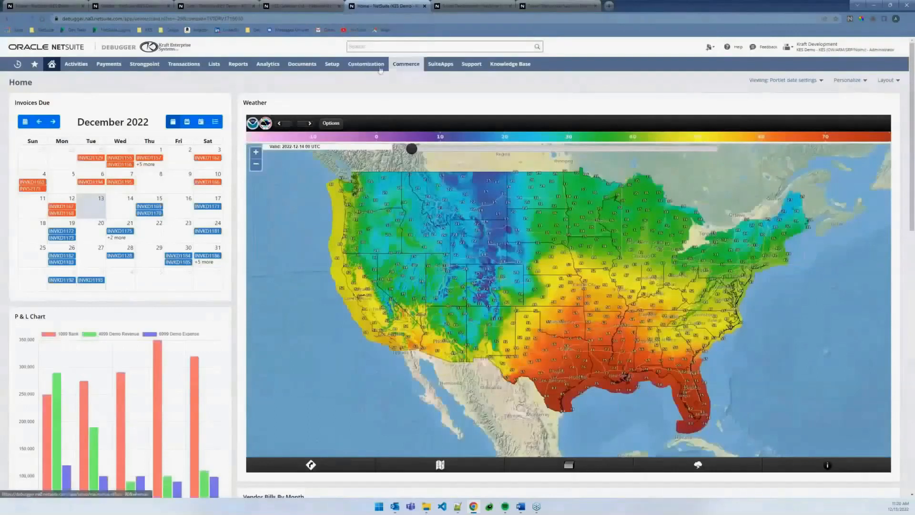
# Open the ERP Toolkit's Execute Scripts page.
pyautogui.moveTo(327, 66)
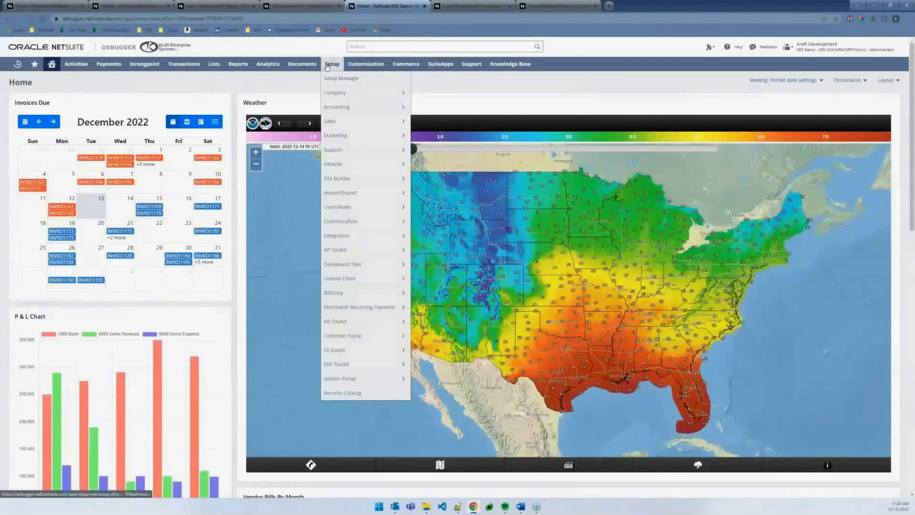
pyautogui.moveTo(364, 308)
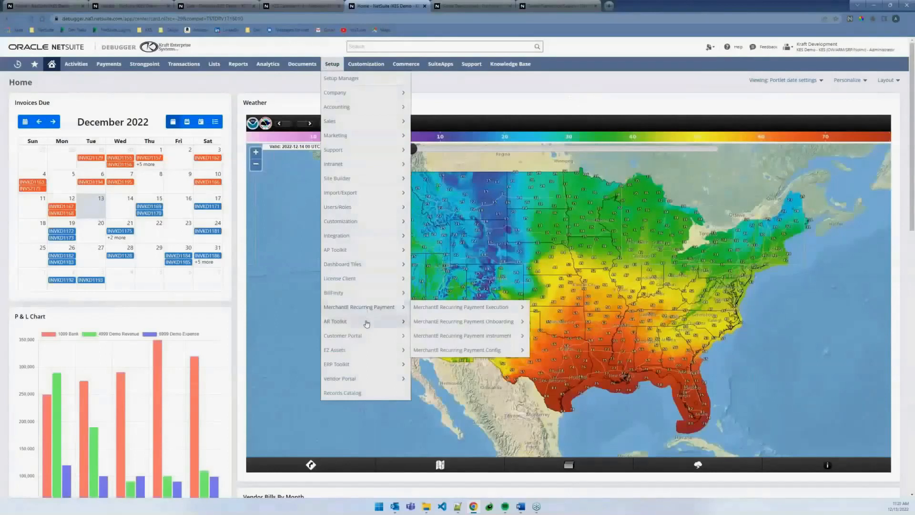
pyautogui.moveTo(366, 340)
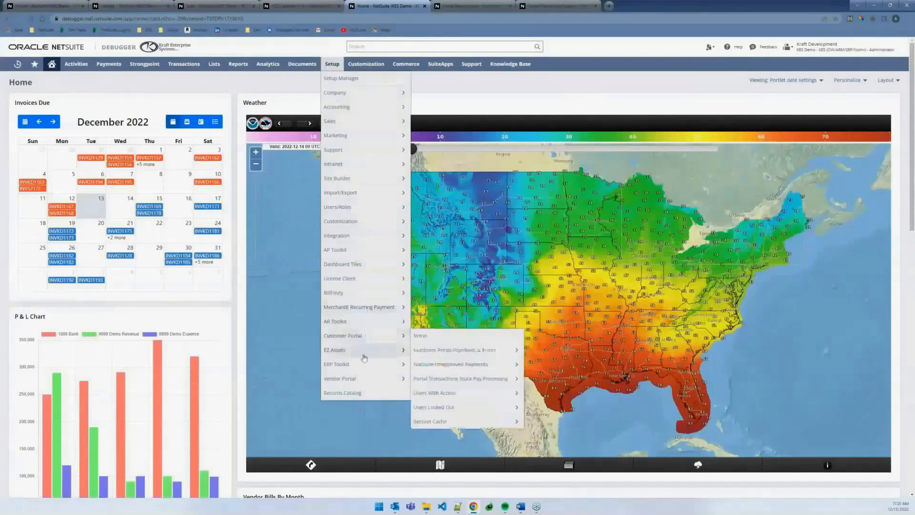
pyautogui.moveTo(363, 364)
pyautogui.moveTo(451, 396)
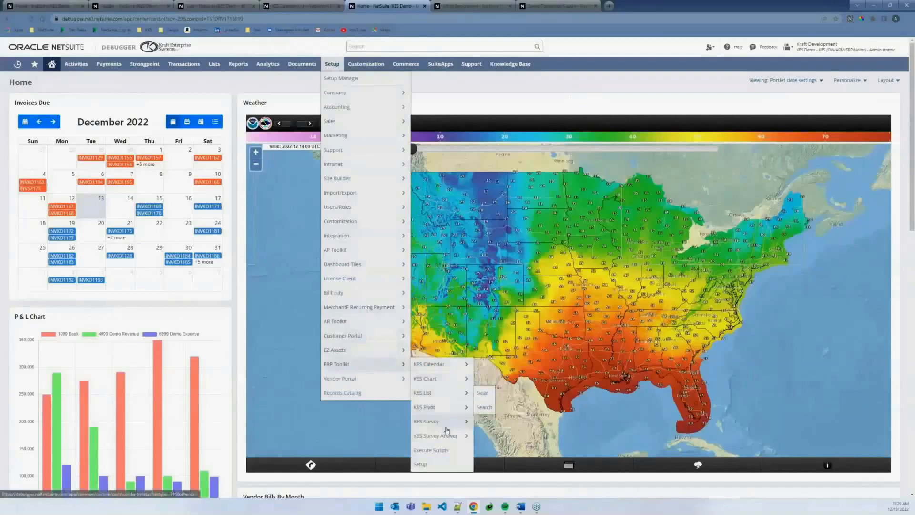
pyautogui.click(445, 454)
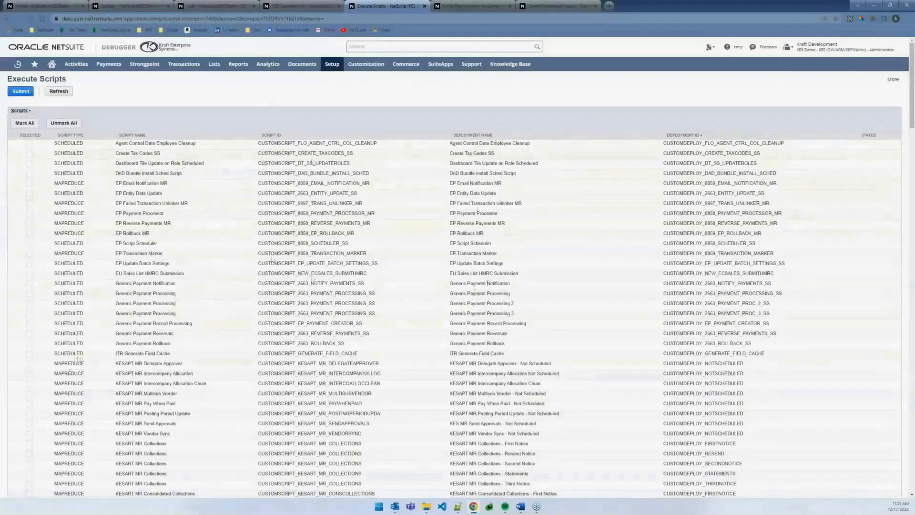
# Mark Agent Control Data Employee Cleanup and the KESAPT MR Delegate Approver, Intercompany Allocation and Intercompany Allocation Clean scripts, and submit them for execution.
pyautogui.click(29, 364)
pyautogui.click(29, 373)
pyautogui.click(29, 383)
pyautogui.click(29, 143)
pyautogui.click(21, 92)
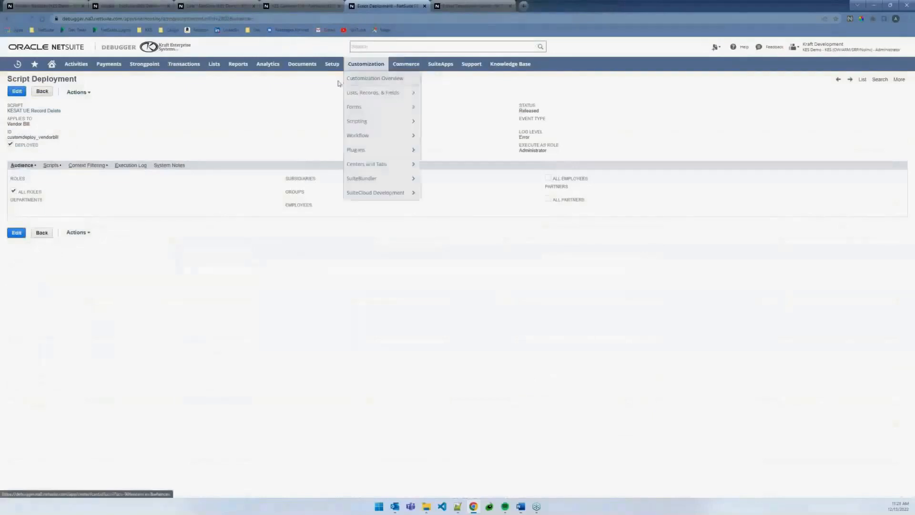
# Open the Support Feedback survey from the KES Survey list in a new tab and highlight its URL, including the entity ID parameter.
pyautogui.moveTo(333, 63)
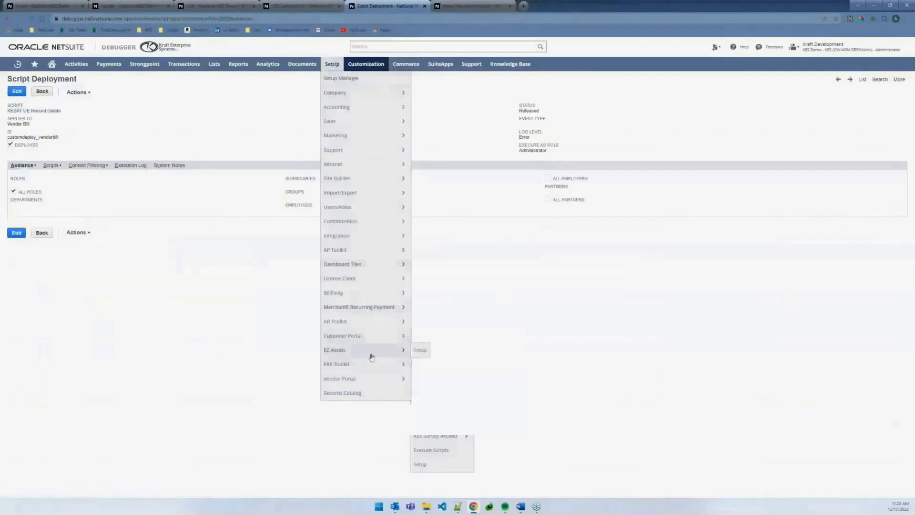
pyautogui.moveTo(372, 363)
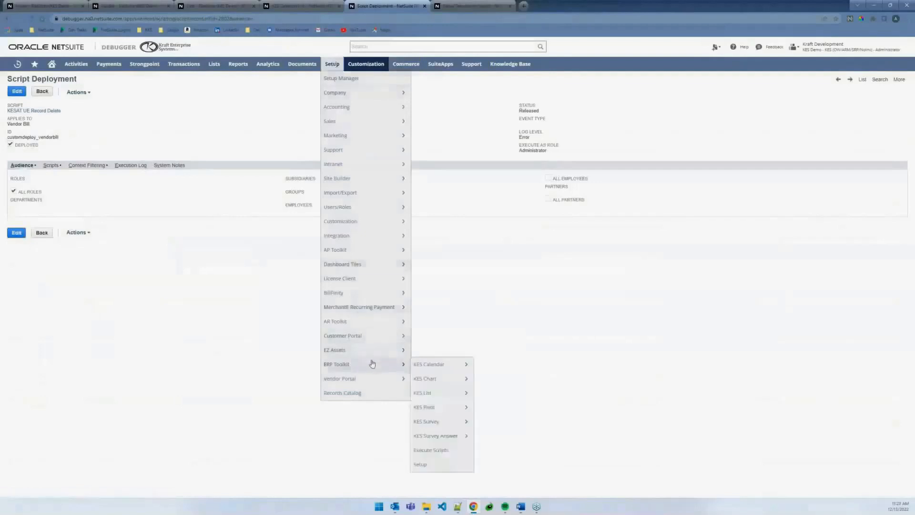
pyautogui.middleClick(439, 425)
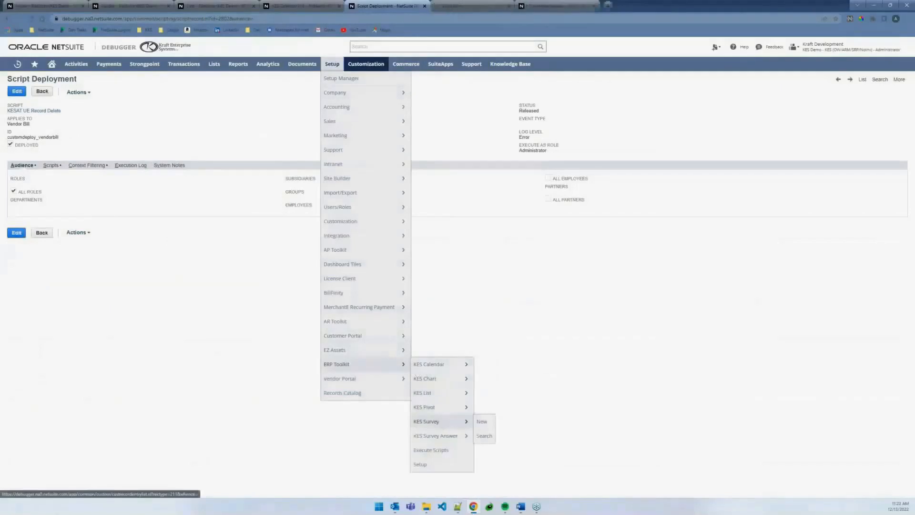
pyautogui.click(471, 4)
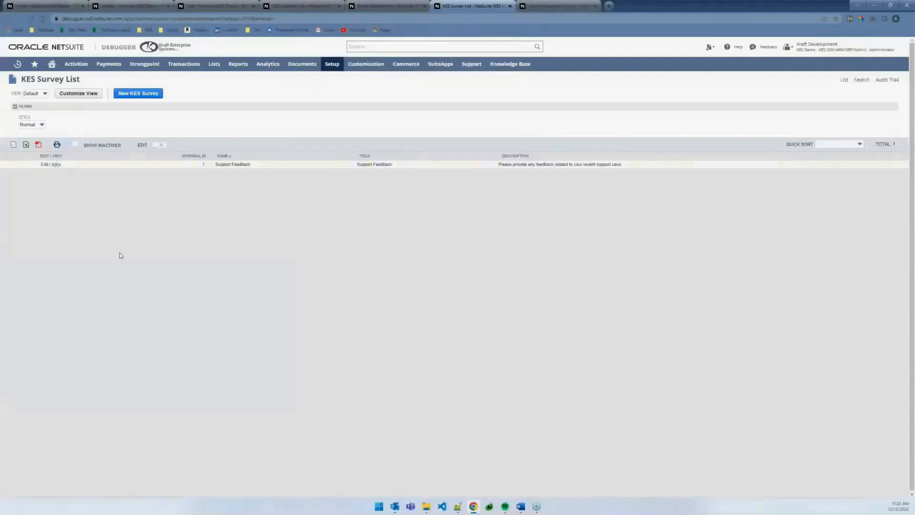
pyautogui.click(56, 166)
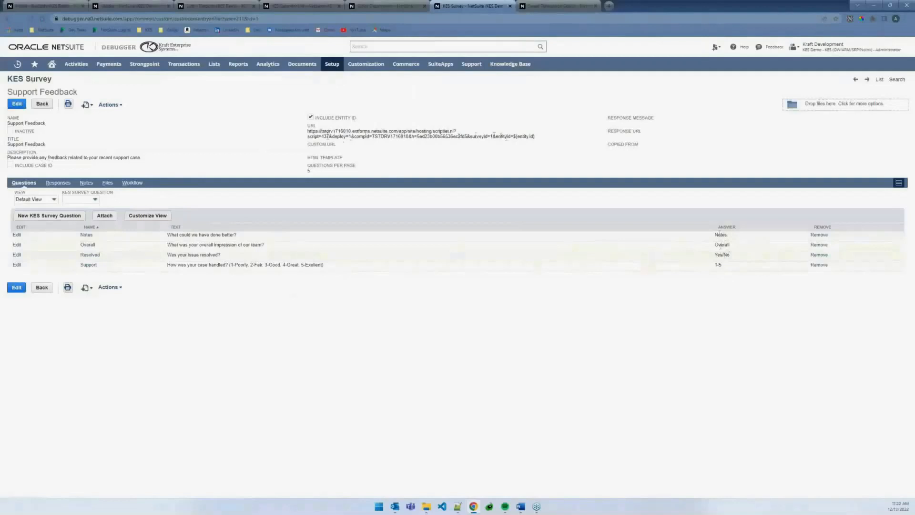
pyautogui.moveTo(536, 137); pyautogui.dragTo(515, 138)
pyautogui.moveTo(550, 141); pyautogui.dragTo(384, 132)
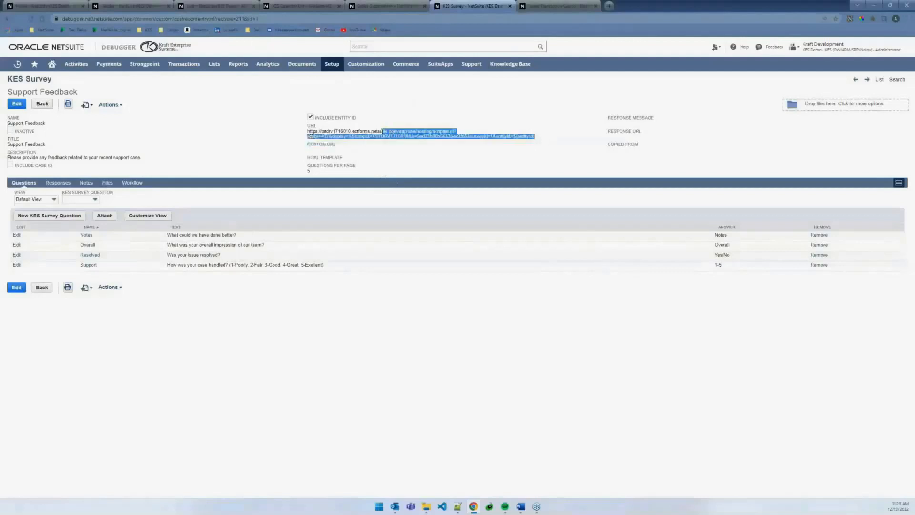
# Open the Customers list in a new tab.
pyautogui.moveTo(214, 65)
pyautogui.moveTo(222, 93)
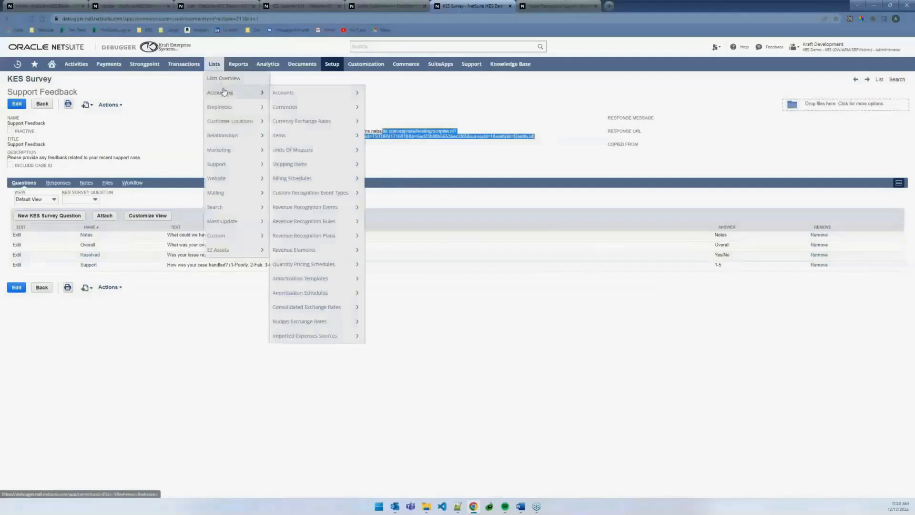
pyautogui.moveTo(244, 137)
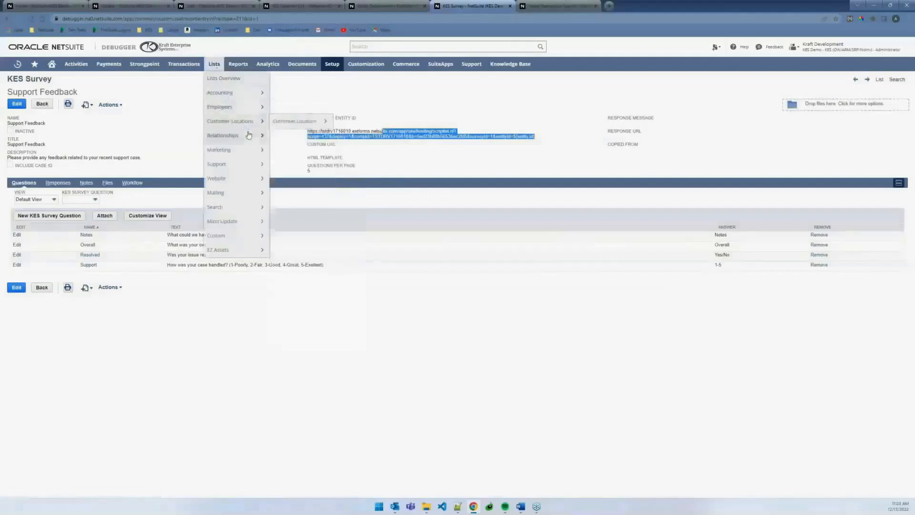
pyautogui.moveTo(295, 164)
pyautogui.middleClick(349, 163)
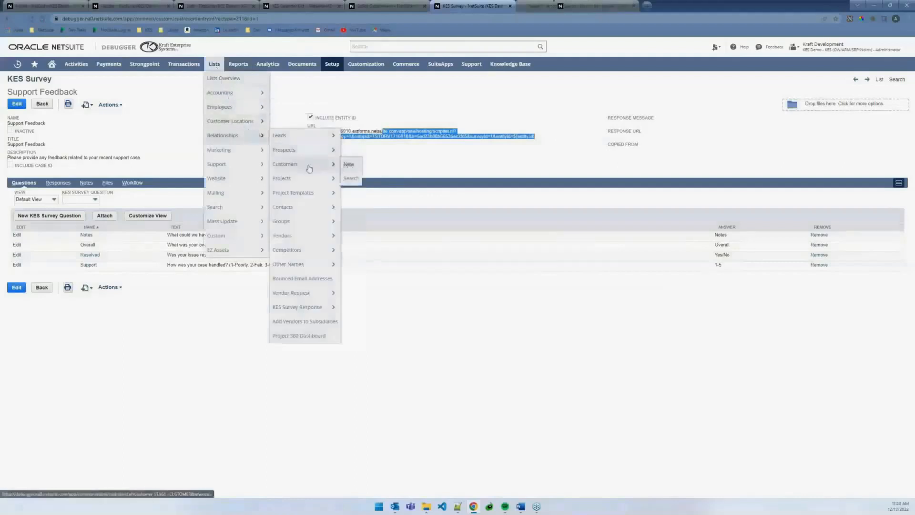
# Check the Billfinity Demo Customer's internal ID in the Customers list, and copy the Support Feedback survey's full URL.
pyautogui.click(559, 6)
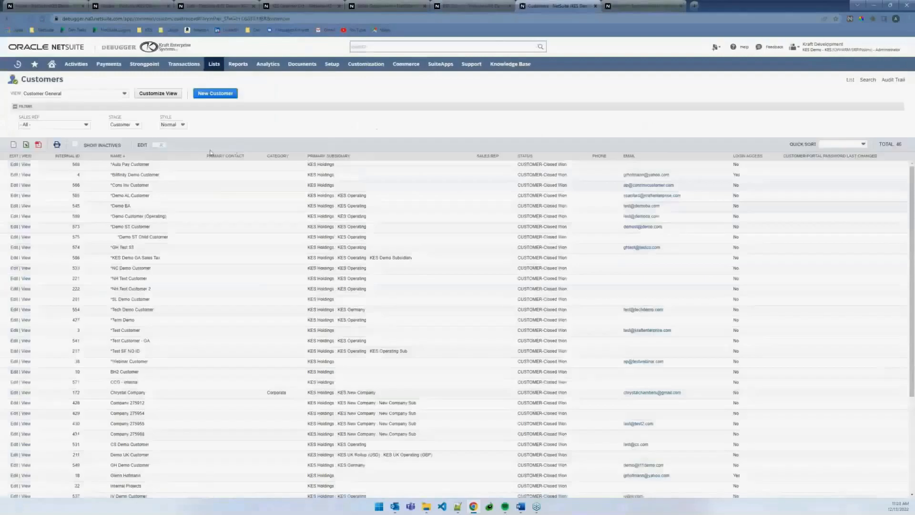
pyautogui.click(463, 10)
pyautogui.moveTo(318, 132); pyautogui.dragTo(309, 131)
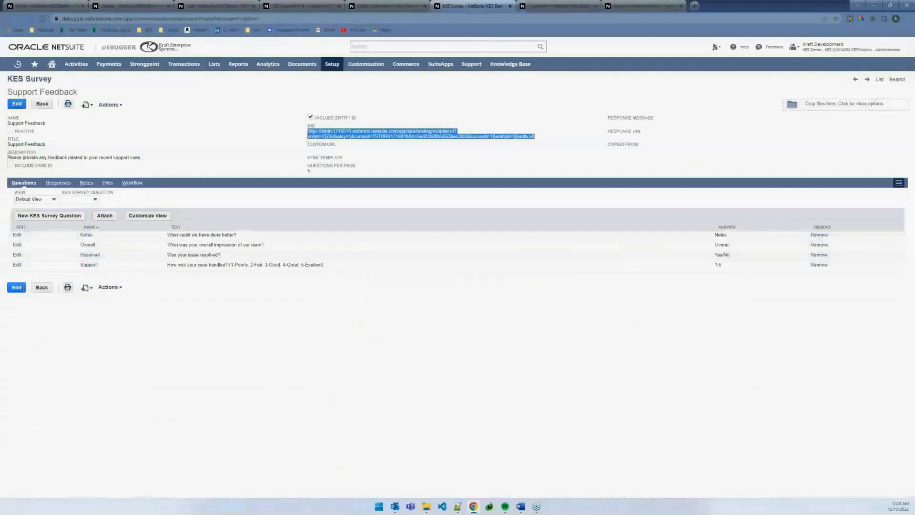
pyautogui.rightClick(315, 129)
pyautogui.click(343, 138)
# Open the copied survey URL in a new browser tab with the entity ID placeholder replaced by 4.
pyautogui.click(693, 5)
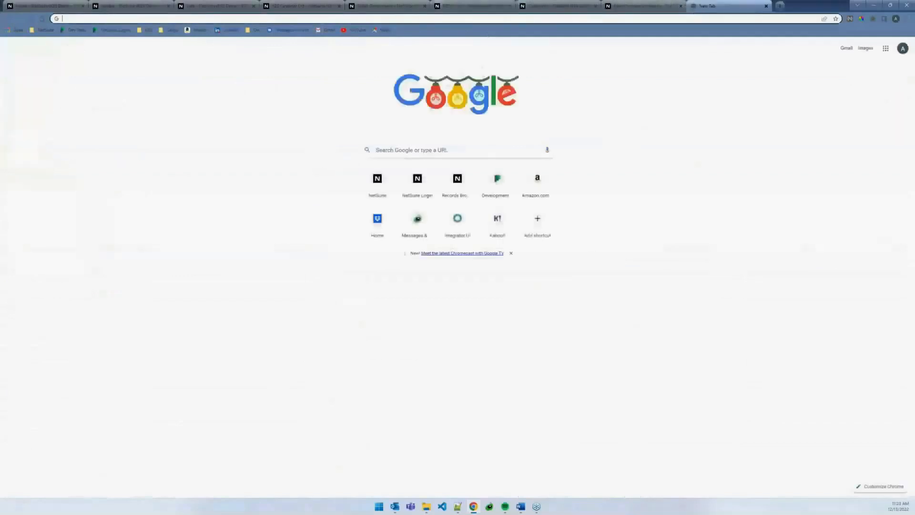
pyautogui.hotkey('ctrl', 'v')
pyautogui.press('BackSpace')
pyautogui.press('BackSpace')
pyautogui.press('BackSpace')
pyautogui.press('BackSpace')
pyautogui.press('BackSpace')
pyautogui.press('BackSpace')
pyautogui.press('BackSpace')
pyautogui.press('BackSpace')
pyautogui.press('BackSpace')
pyautogui.press('BackSpace')
pyautogui.press('BackSpace')
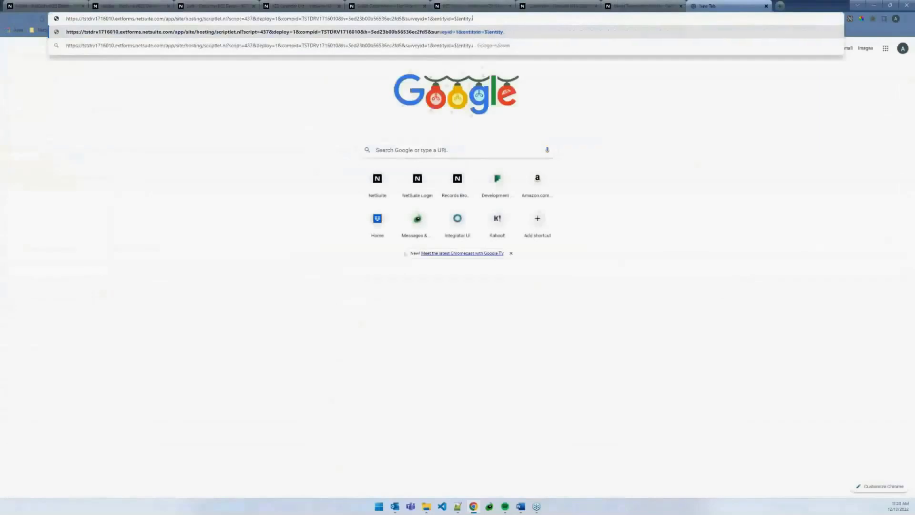
pyautogui.press('BackSpace')
pyautogui.write('4')
pyautogui.press('Return')
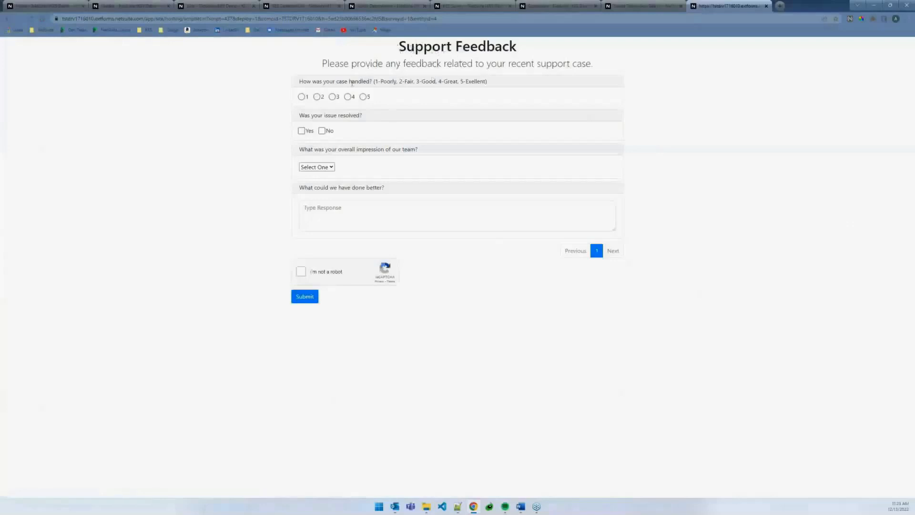
# Answer the survey with a case rating of 5, Yes for issue resolved, and Good for the overall impression.
pyautogui.click(363, 97)
pyautogui.click(301, 130)
pyautogui.click(322, 167)
pyautogui.click(315, 185)
# Enter "No charged me any money" as the improvement comment, complete the robot check, and submit the survey.
pyautogui.click(342, 218)
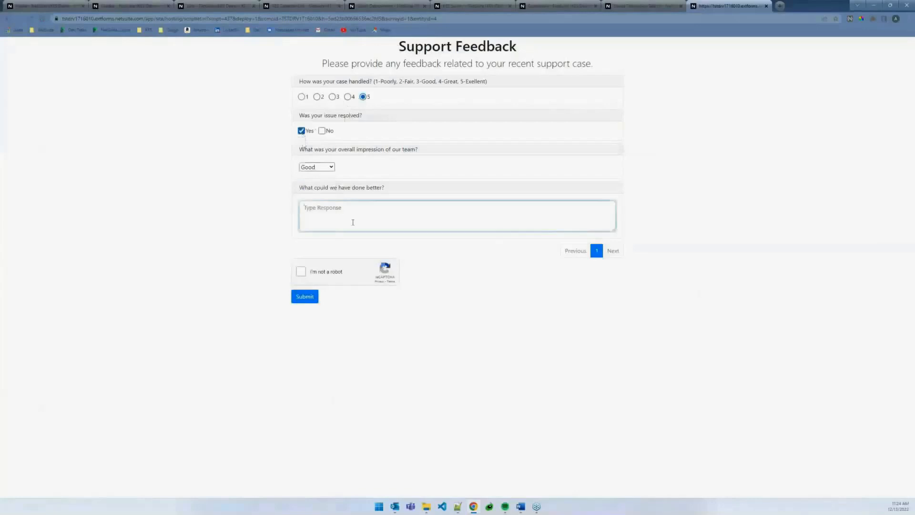
pyautogui.write('No charged me anyt money')
pyautogui.click(355, 208)
pyautogui.press('BackSpace')
pyautogui.click(300, 271)
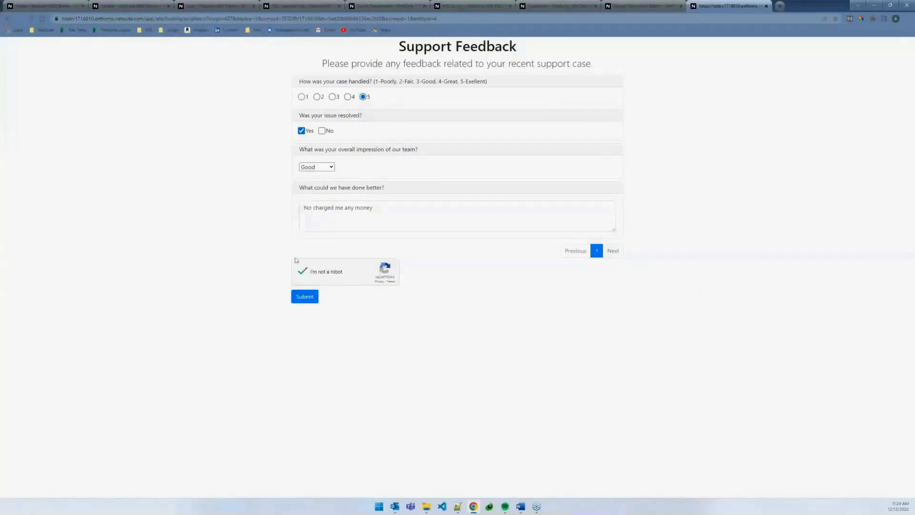
pyautogui.click(310, 296)
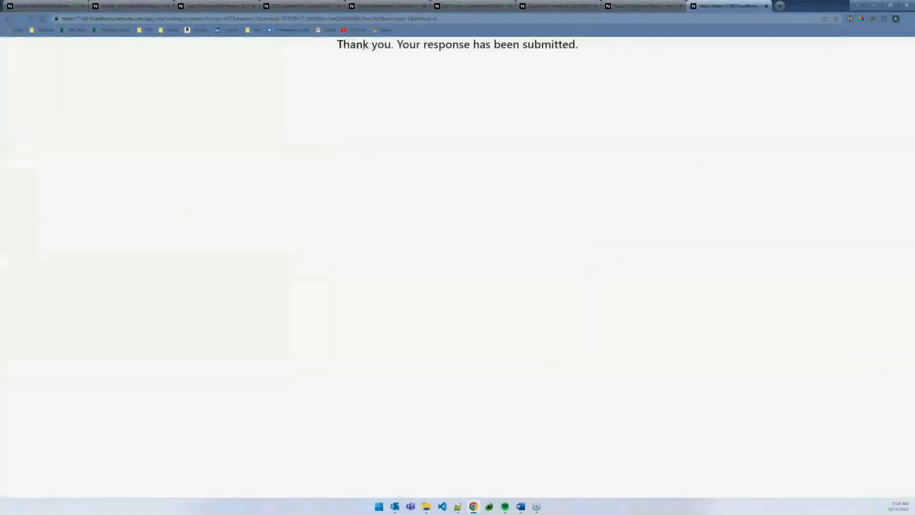
pyautogui.click(479, 8)
pyautogui.click(405, 151)
pyautogui.click(572, 5)
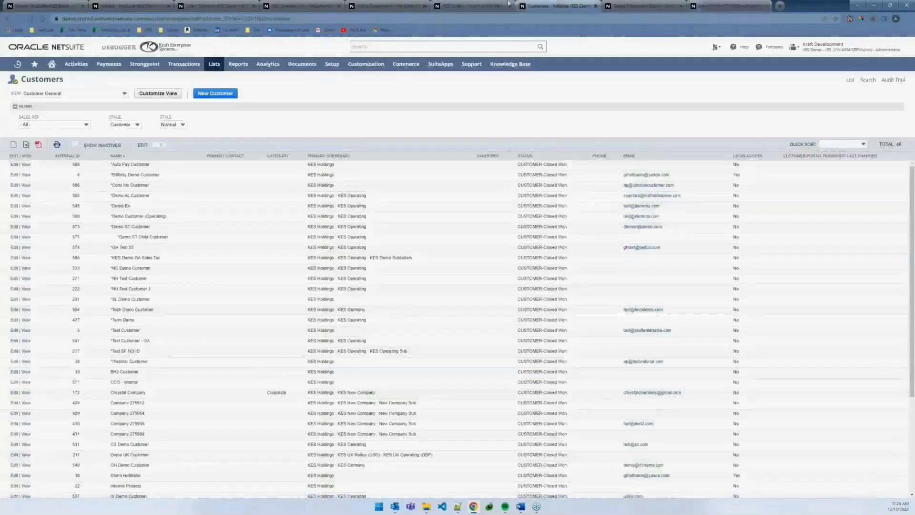
pyautogui.click(489, 4)
pyautogui.moveTo(332, 64)
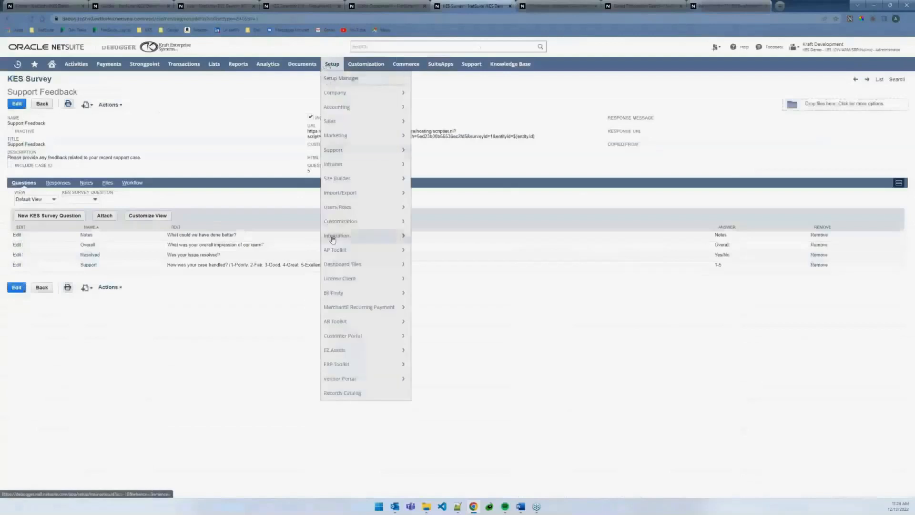
pyautogui.moveTo(372, 365)
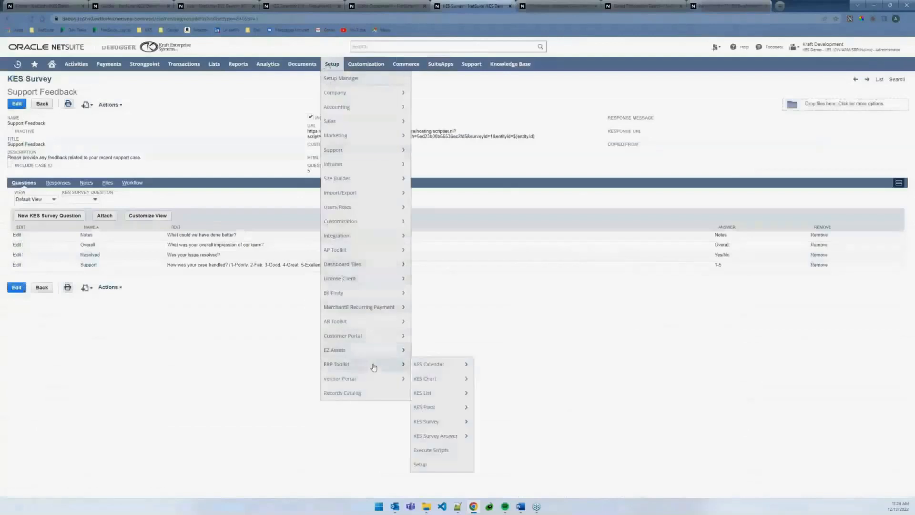
pyautogui.moveTo(452, 442)
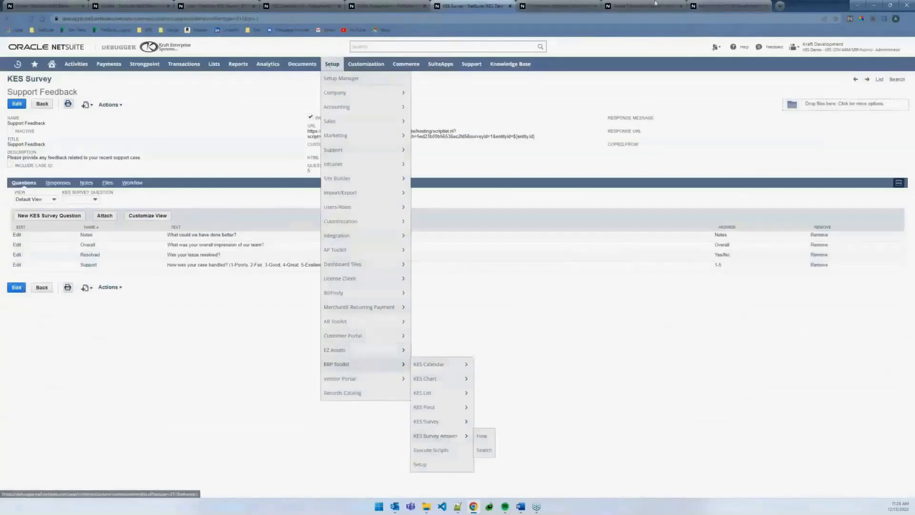
# Open the Billfinity Demo Customer record, list its KES Survey Responses, and open the one dated 12/13/2022 11:24 am.
pyautogui.click(553, 5)
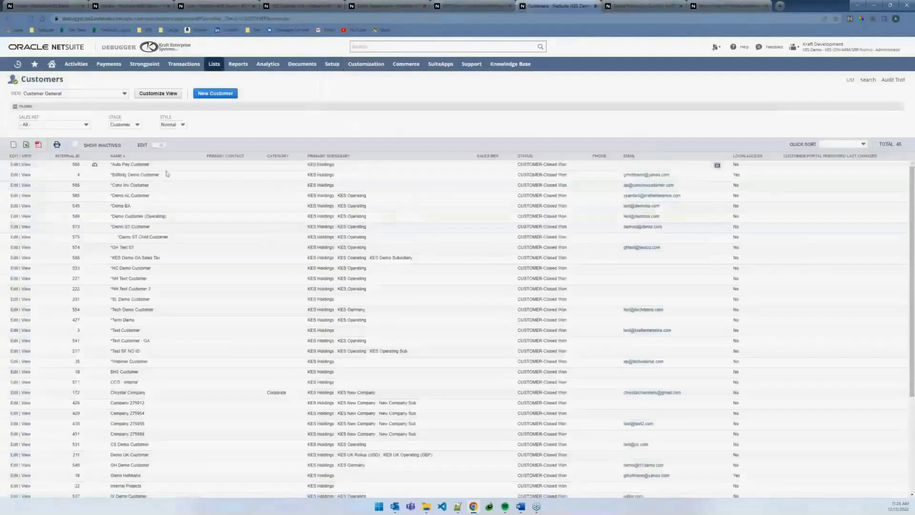
pyautogui.click(125, 176)
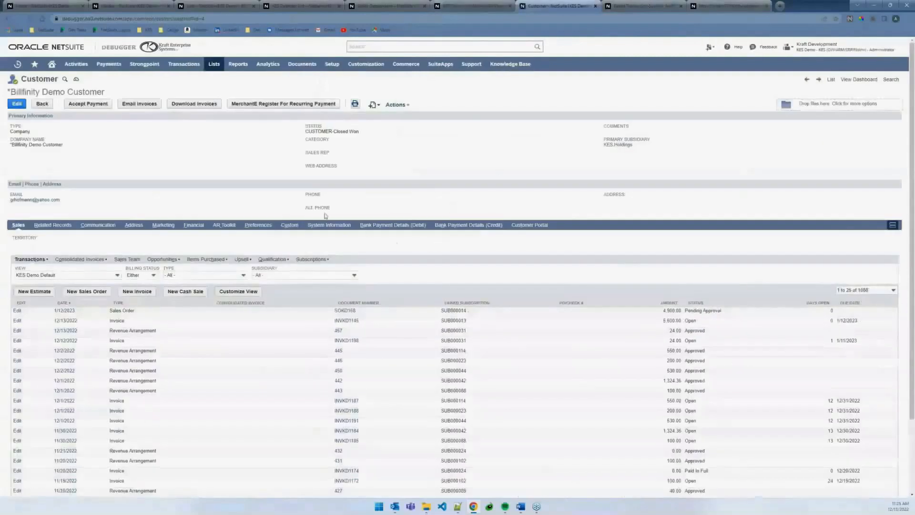
pyautogui.click(293, 228)
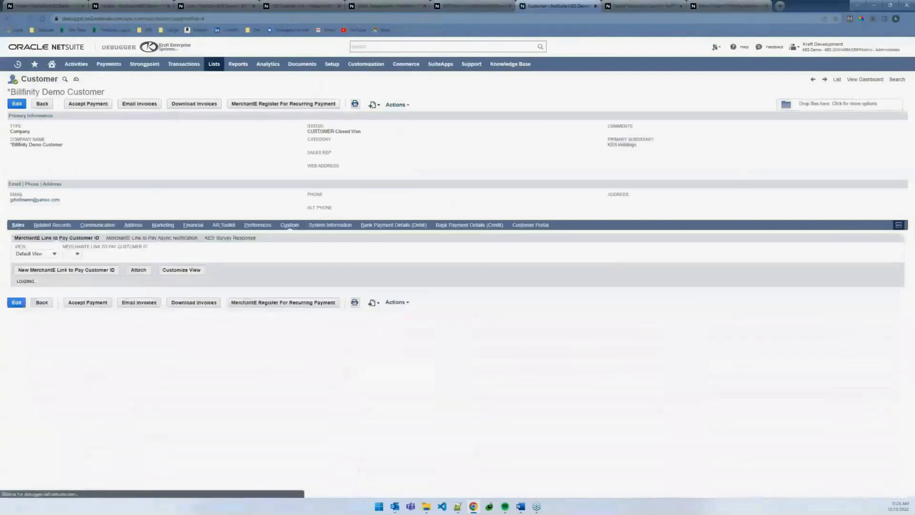
pyautogui.click(221, 241)
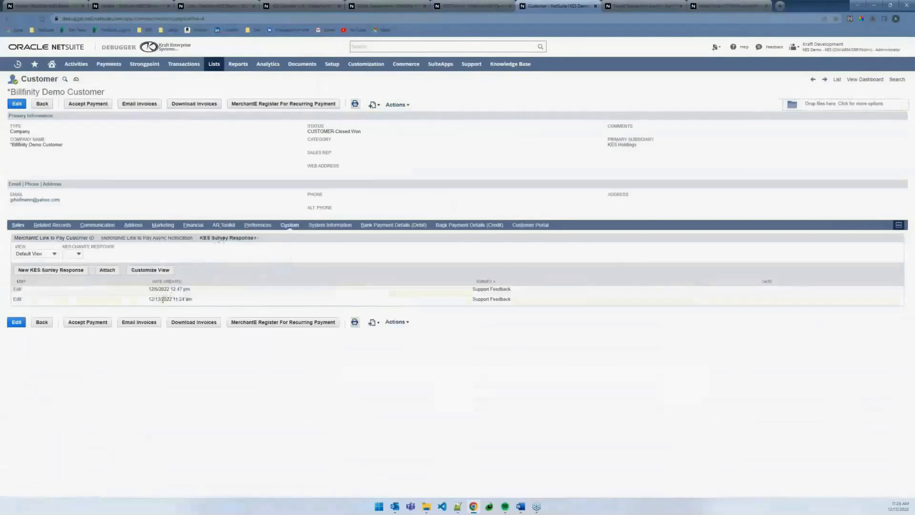
pyautogui.click(17, 300)
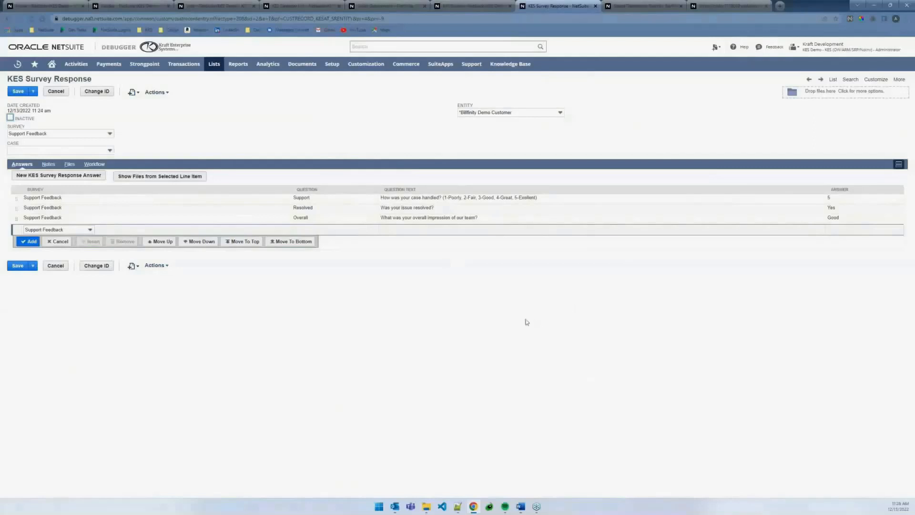
# Close the survey response, the other survey pages, the script deployment and the adjacent ERP Toolkit tab, returning to the Lists page.
pyautogui.click(596, 6)
pyautogui.click(595, 7)
pyautogui.click(595, 6)
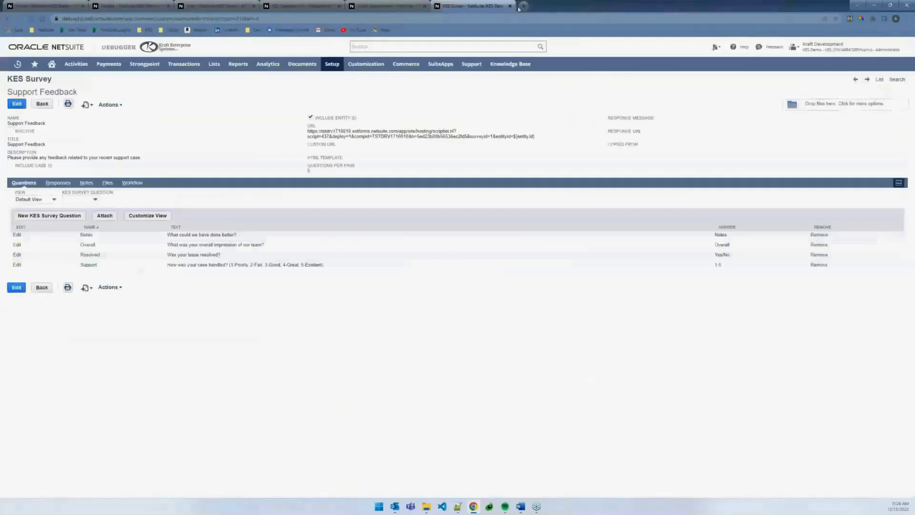
pyautogui.click(511, 6)
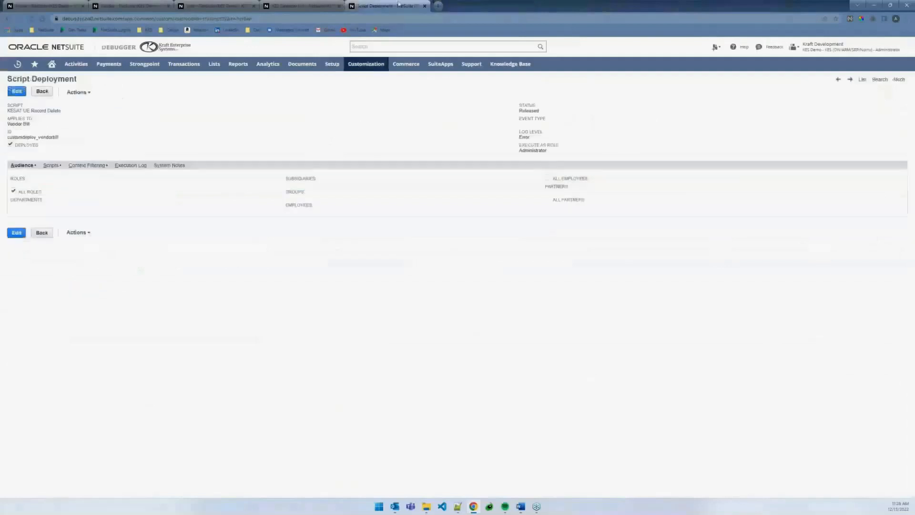
pyautogui.click(424, 7)
pyautogui.click(340, 6)
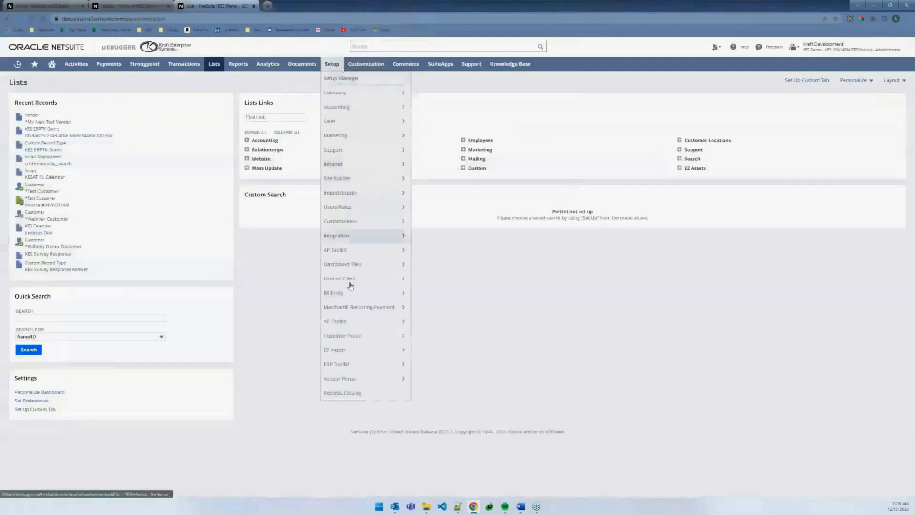
# Open the ERP Toolkit configuration page and show its SSAS settings.
pyautogui.moveTo(362, 365)
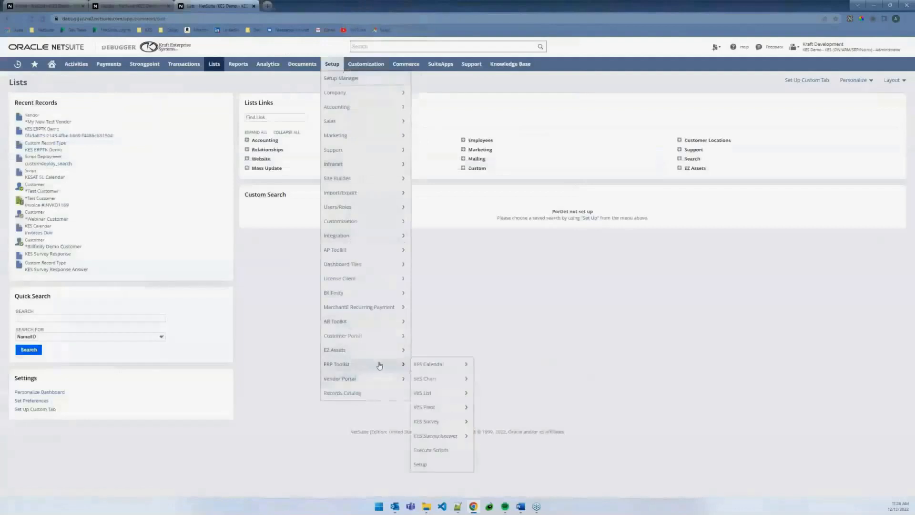
pyautogui.click(444, 465)
pyautogui.moveTo(390, 237)
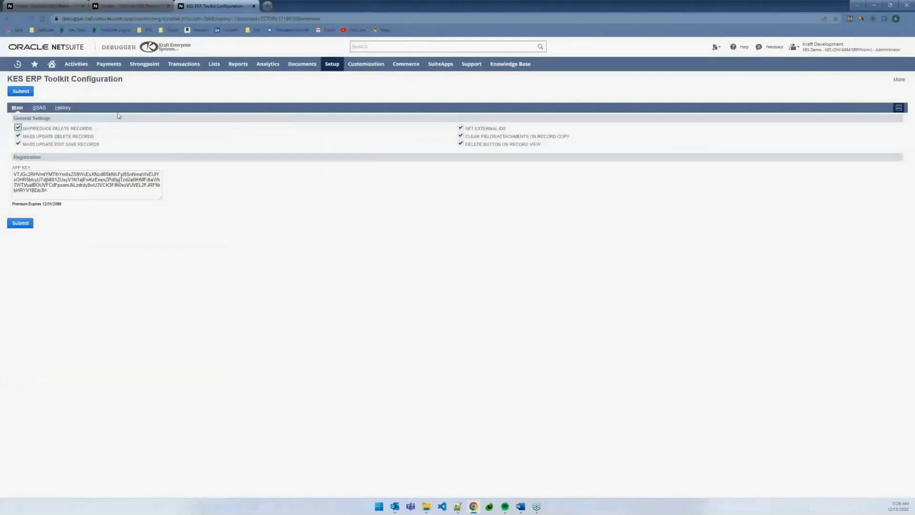
pyautogui.click(39, 108)
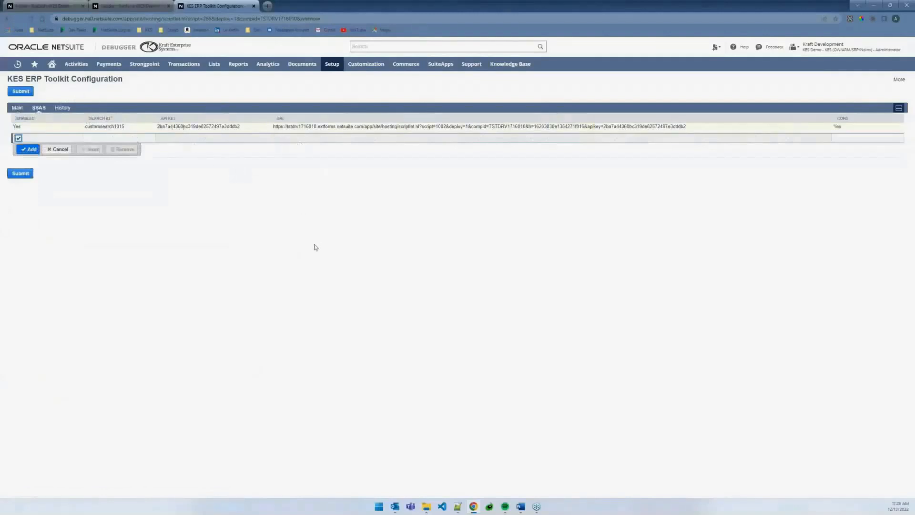
# Copy the customsearch1015 entry's URL, including its API key, and load it in a new browser tab.
pyautogui.click(386, 126)
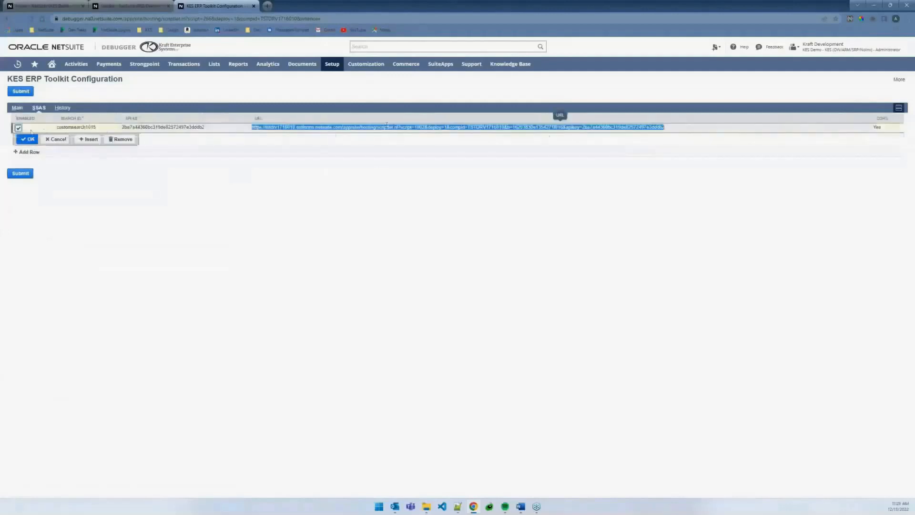
pyautogui.rightClick(315, 128)
pyautogui.click(338, 138)
pyautogui.click(269, 10)
pyautogui.hotkey('ctrl', 'v')
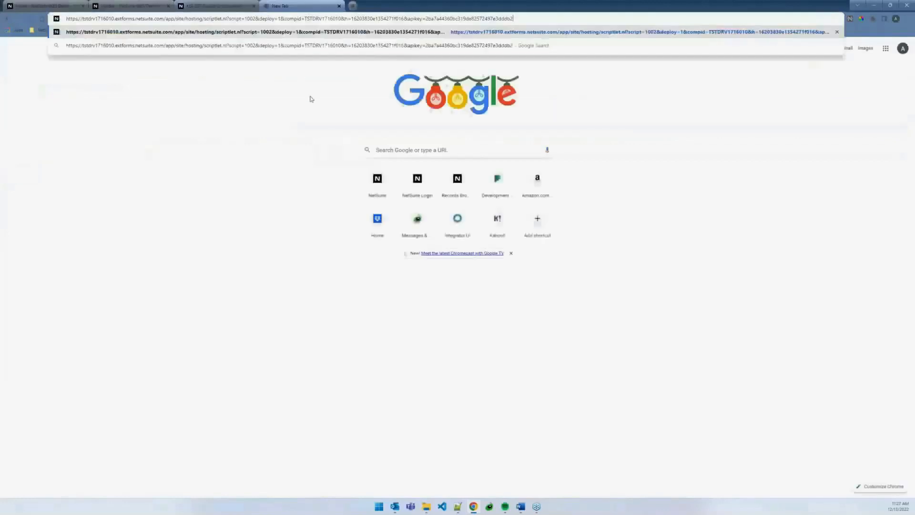
pyautogui.press('Return')
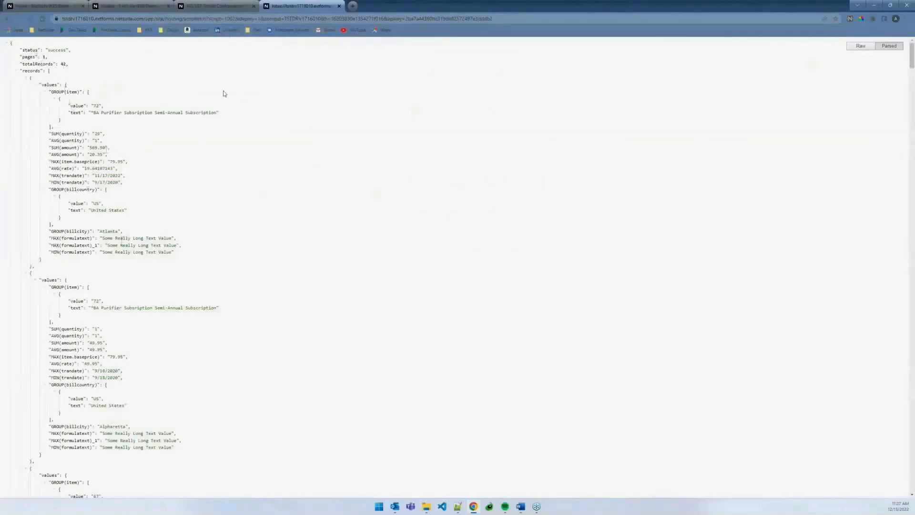
# Copy the search ID customsearch1015 from the SSAS entry and open the Saved Searches list in a new tab.
pyautogui.click(224, 5)
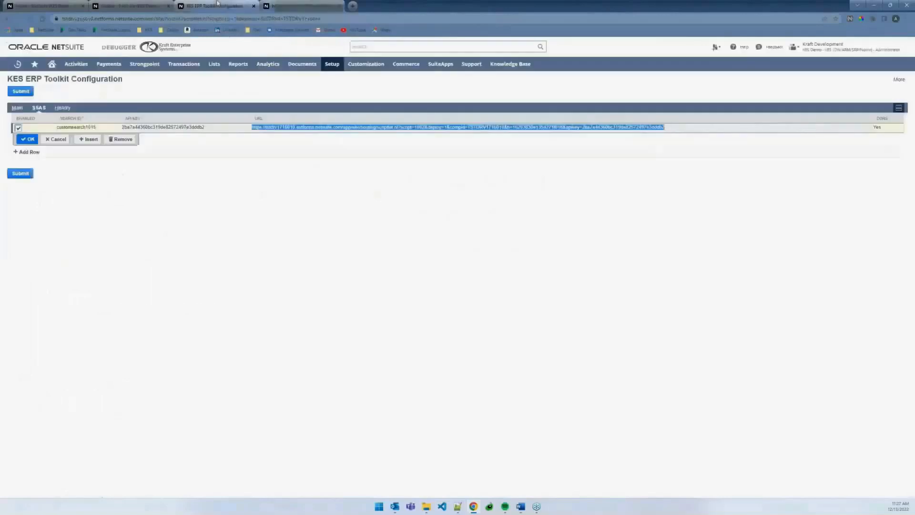
pyautogui.click(70, 127)
pyautogui.hotkey('ctrl', 'c')
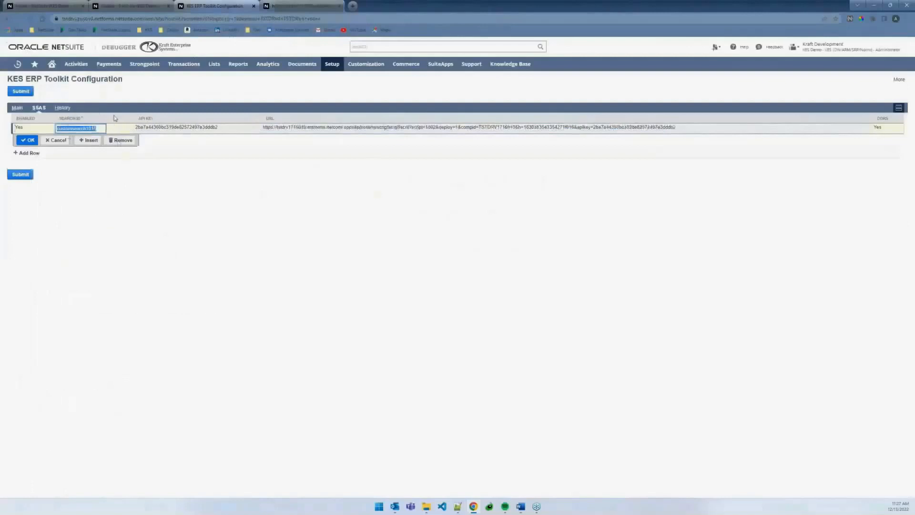
pyautogui.moveTo(214, 64)
pyautogui.moveTo(244, 210)
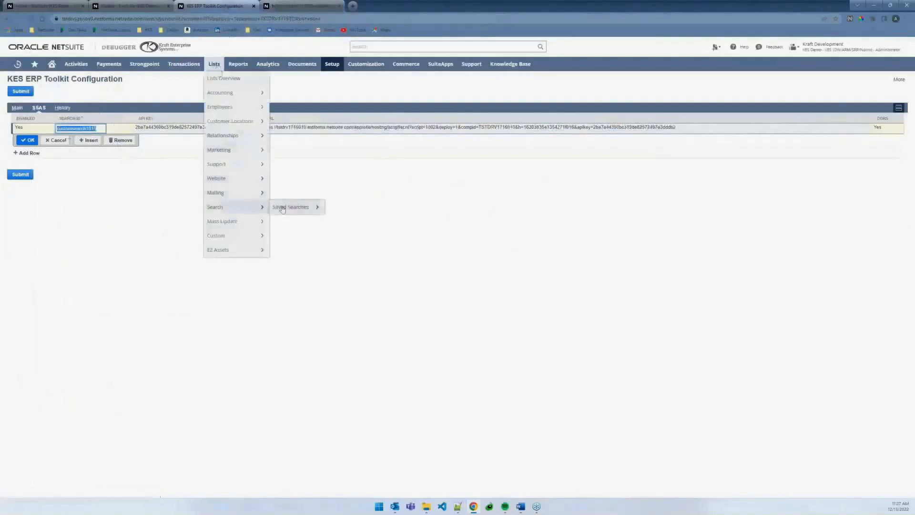
pyautogui.middleClick(297, 206)
# Find customsearch1015 in the Saved Searches list and open that search for editing.
pyautogui.click(319, 3)
pyautogui.hotkey('ctrl', 'f')
pyautogui.hotkey('ctrl', 'v')
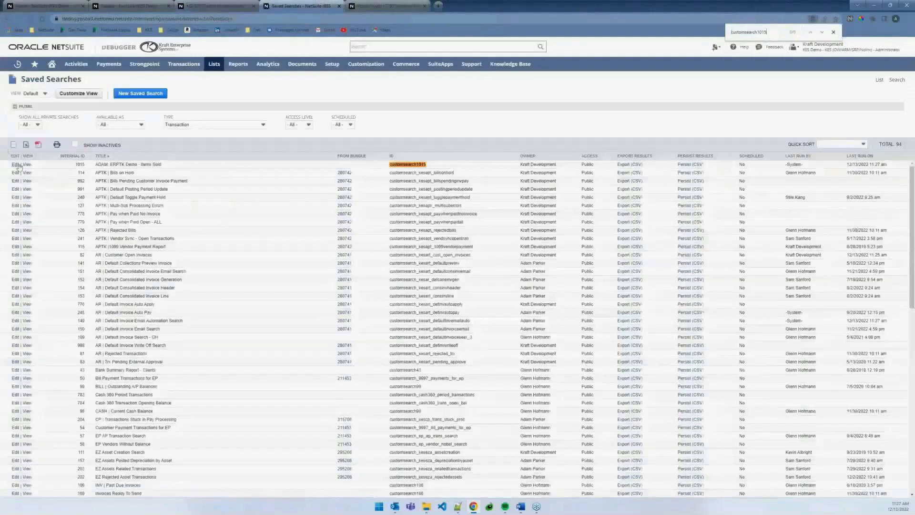
pyautogui.click(15, 164)
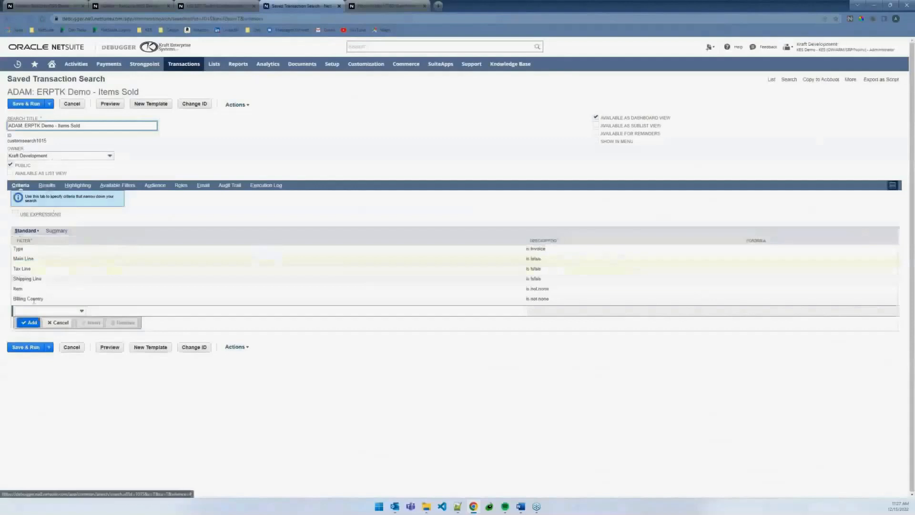
# Add Status as a results column to the ERPTK Demo - Items Sold search, save and run it, and review the results.
pyautogui.click(47, 185)
pyautogui.click(56, 467)
pyautogui.scroll(-3, 119, 427)
pyautogui.moveTo(181, 406); pyautogui.dragTo(182, 441)
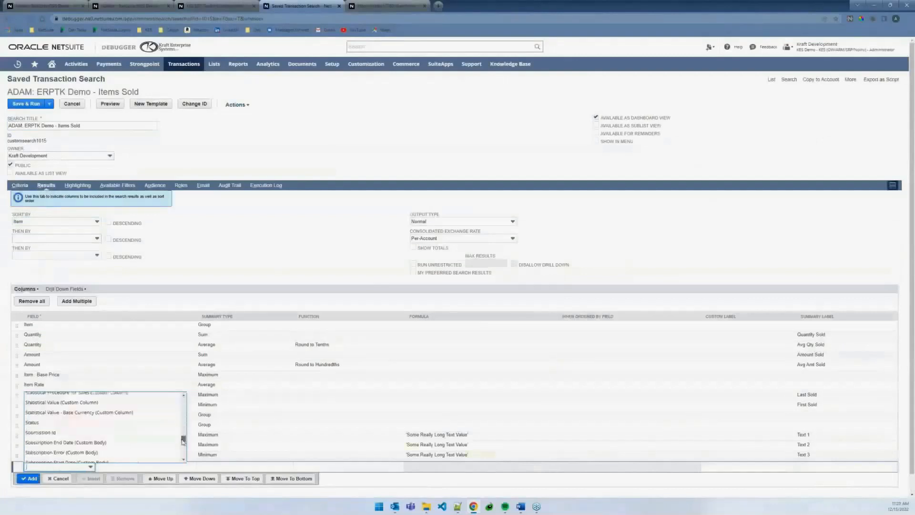
pyautogui.click(33, 422)
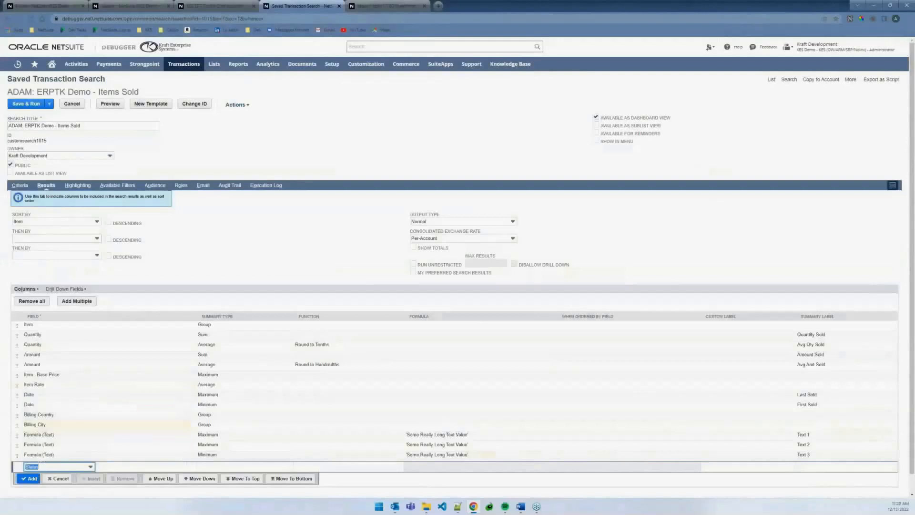
pyautogui.click(32, 479)
pyautogui.click(28, 484)
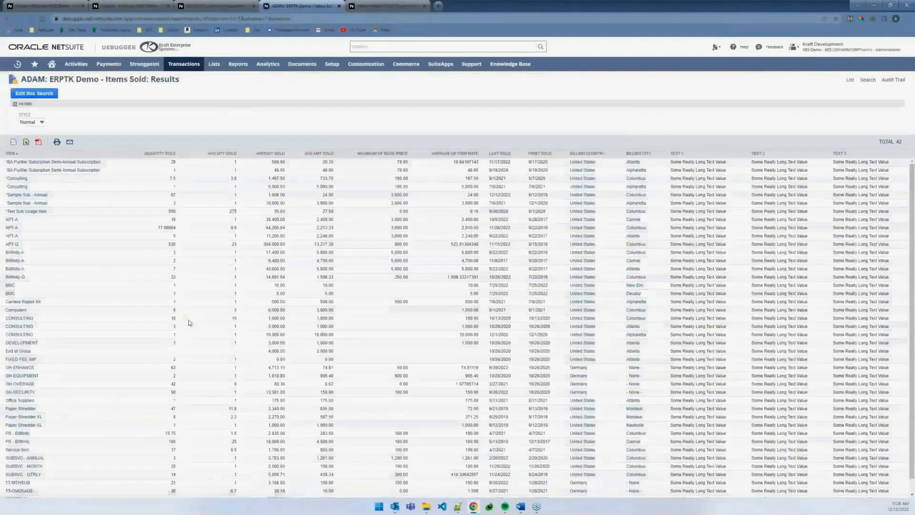
pyautogui.scroll(-1, 702, 432)
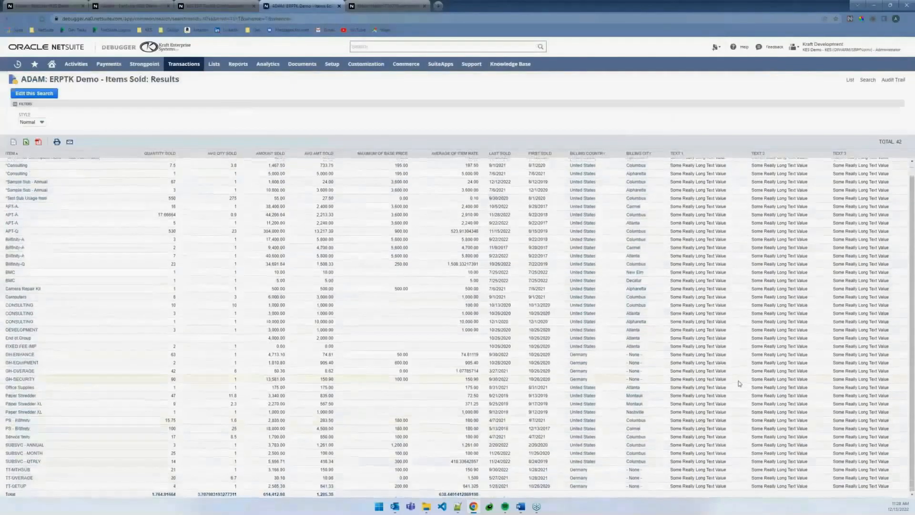
# Set the Status results column's summary type to Group in the ERPTK Demo - Items Sold search, and save and rerun it.
pyautogui.scroll(1, 739, 383)
pyautogui.click(35, 93)
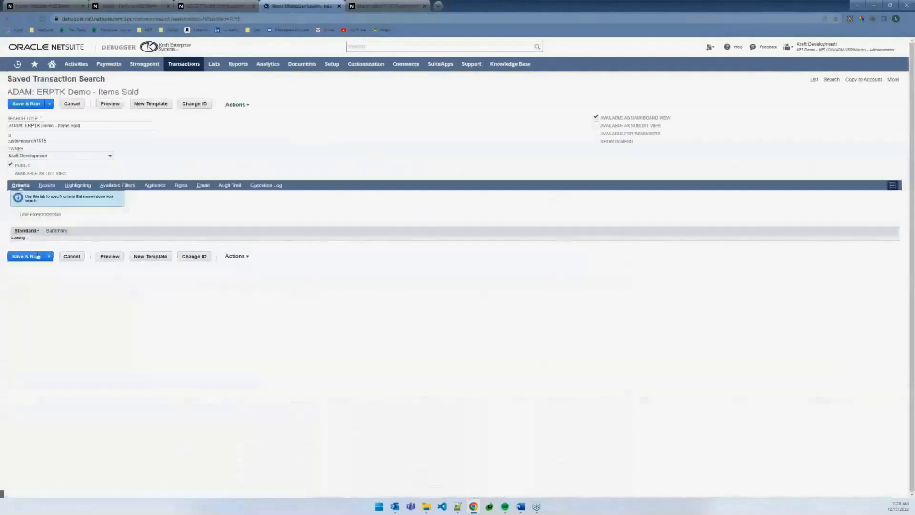
pyautogui.click(46, 188)
pyautogui.click(138, 466)
pyautogui.click(138, 467)
pyautogui.click(136, 407)
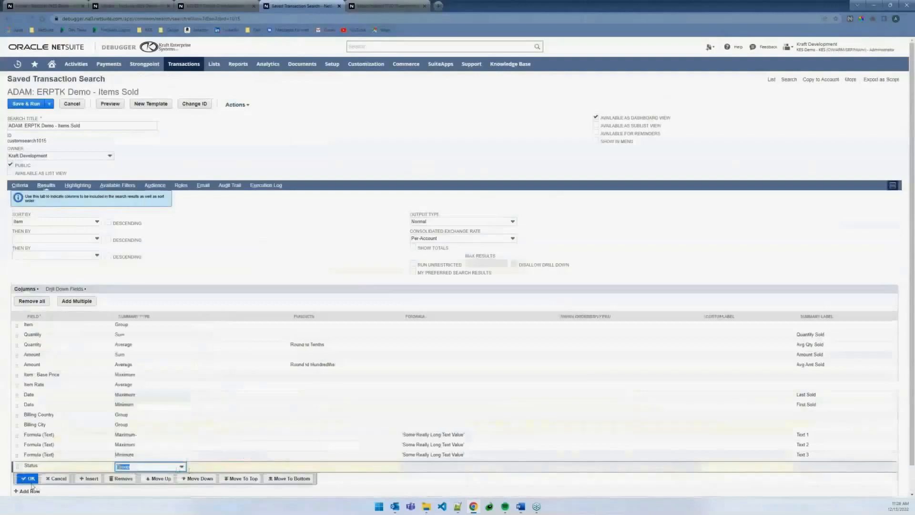
pyautogui.click(28, 478)
pyautogui.click(27, 485)
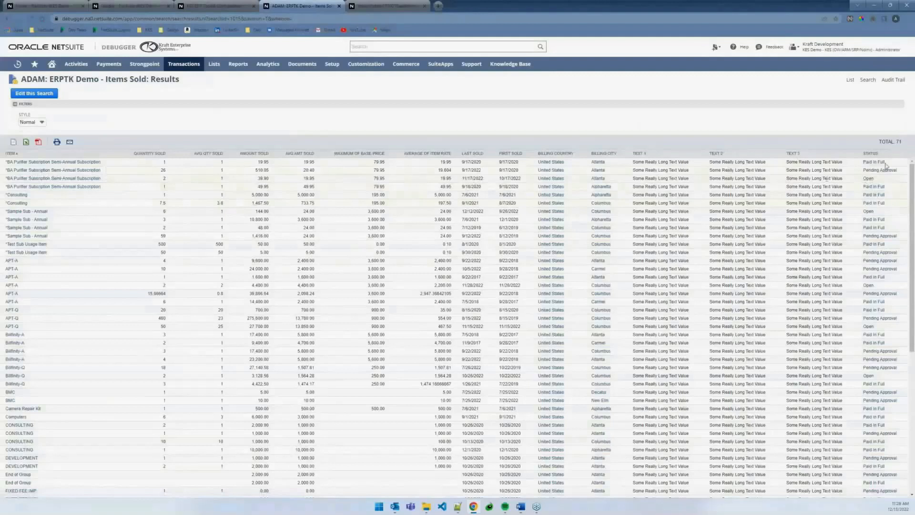
# Examine the GROUP(statusref) block in the search's JSON output and compare the output with the saved search results.
pyautogui.click(389, 7)
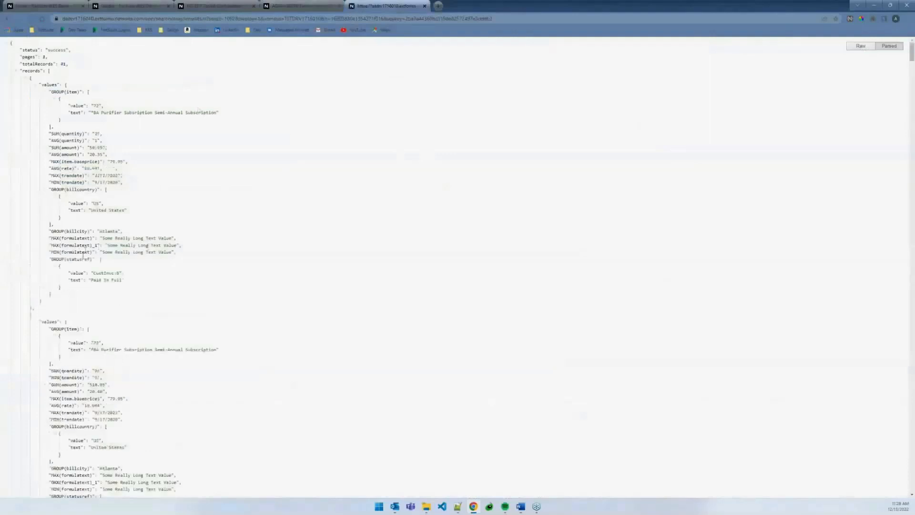
pyautogui.moveTo(51, 259); pyautogui.dragTo(54, 296)
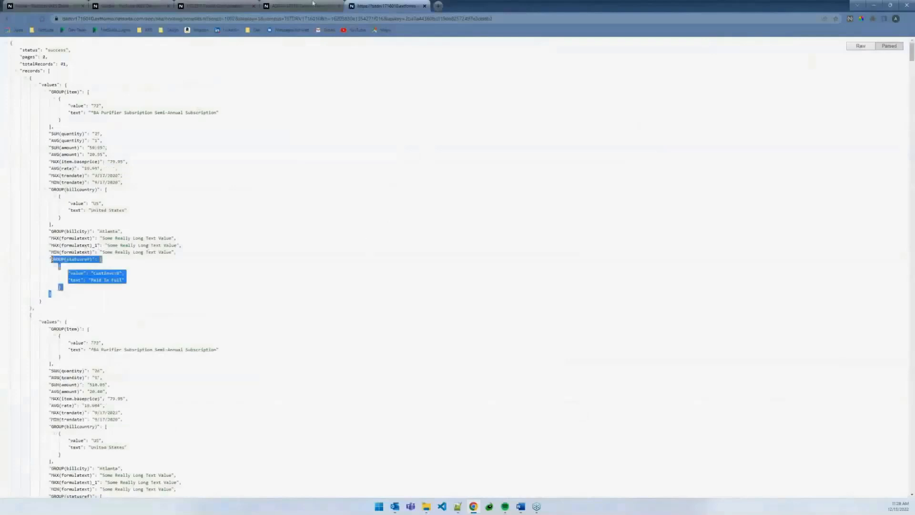
pyautogui.click(297, 3)
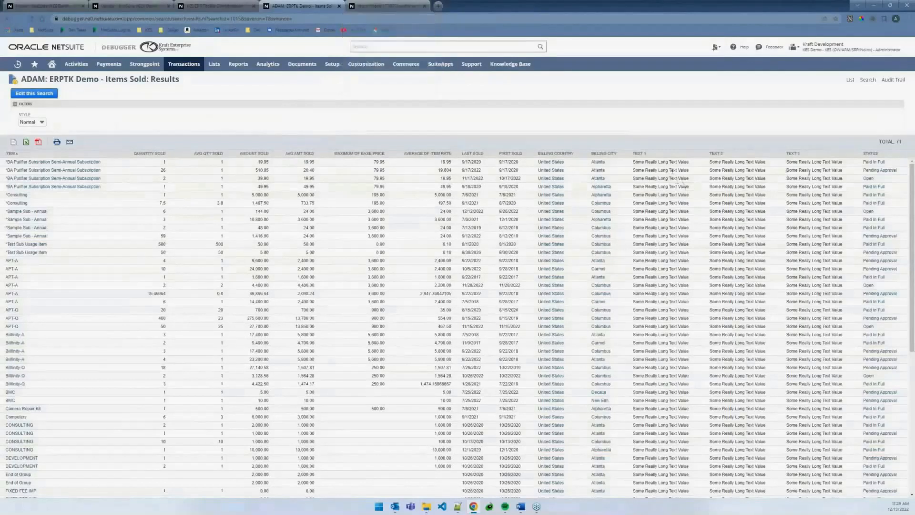
pyautogui.click(411, 3)
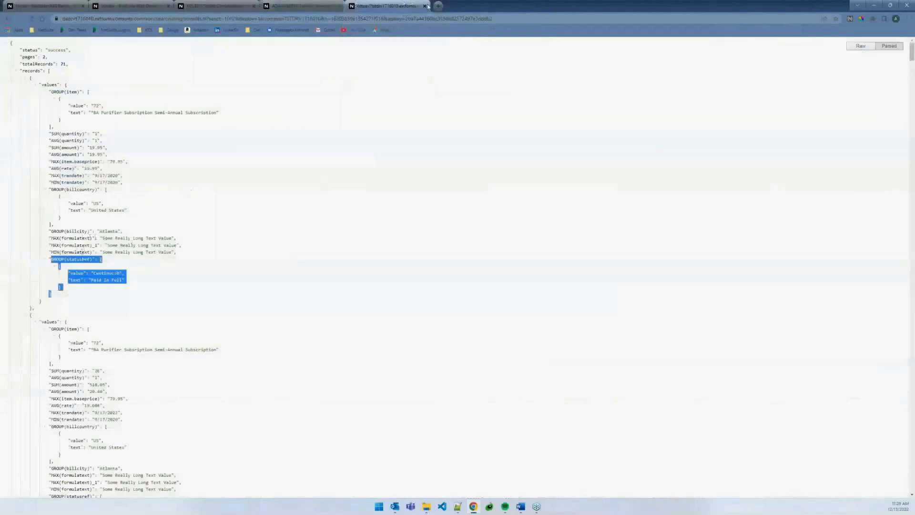
# Disable the customsearch1015 SSAS entry, submit the toolkit configuration, and reload the entry's JSON URL.
pyautogui.click(223, 4)
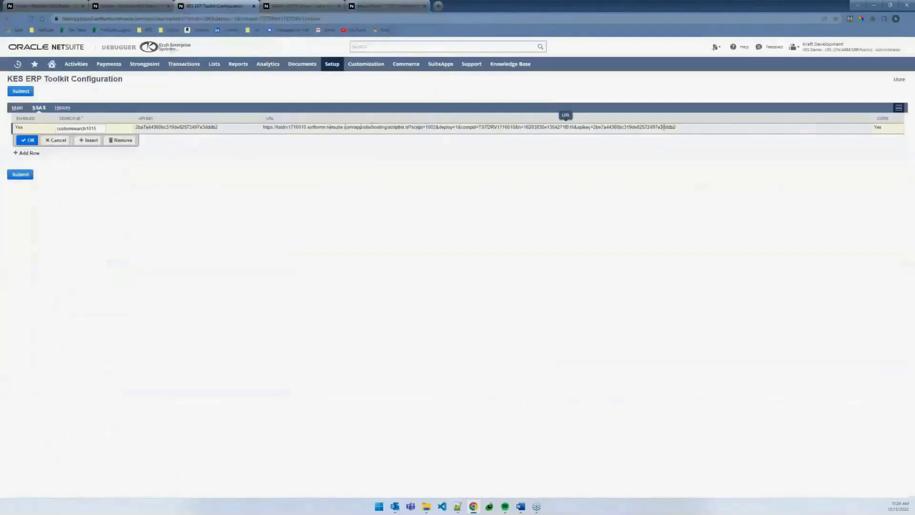
pyautogui.click(23, 129)
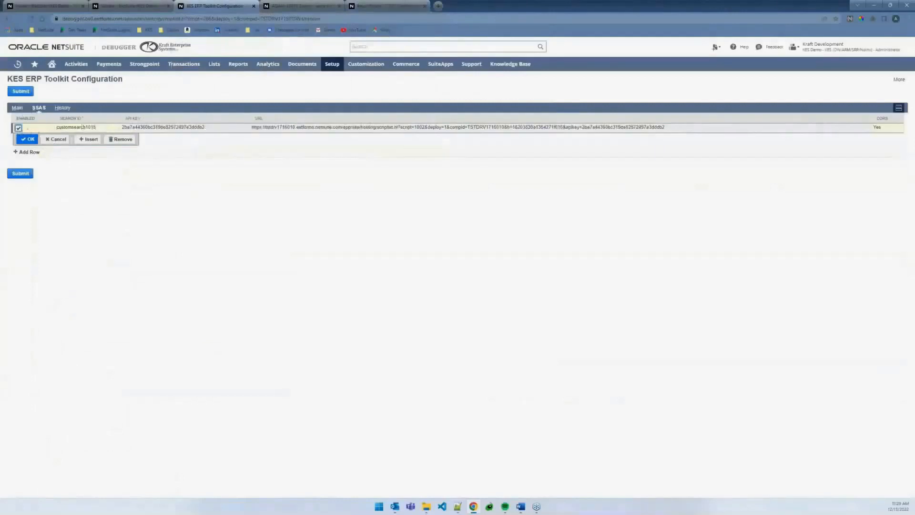
pyautogui.click(18, 128)
pyautogui.click(29, 151)
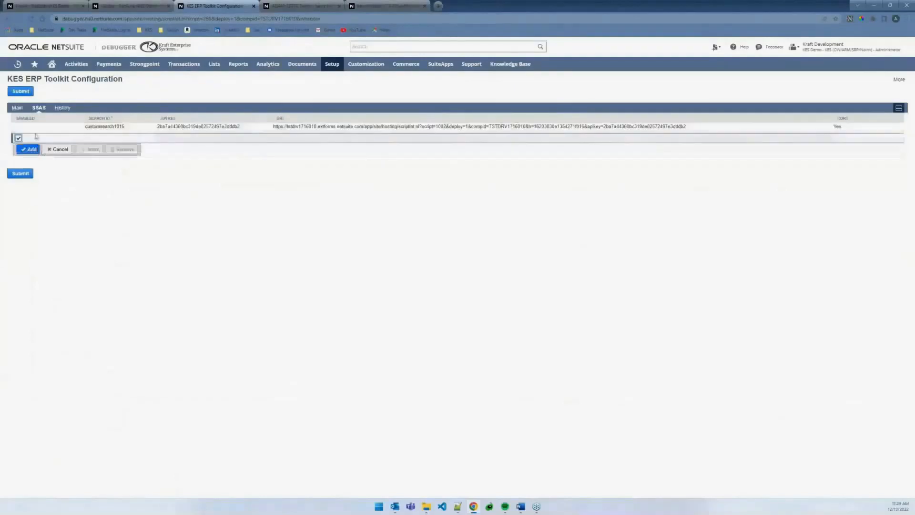
pyautogui.click(26, 169)
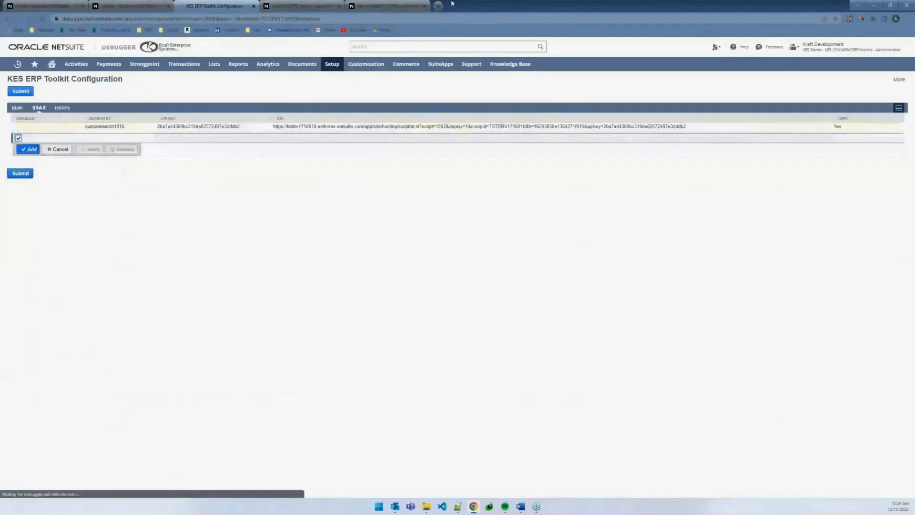
pyautogui.click(380, 4)
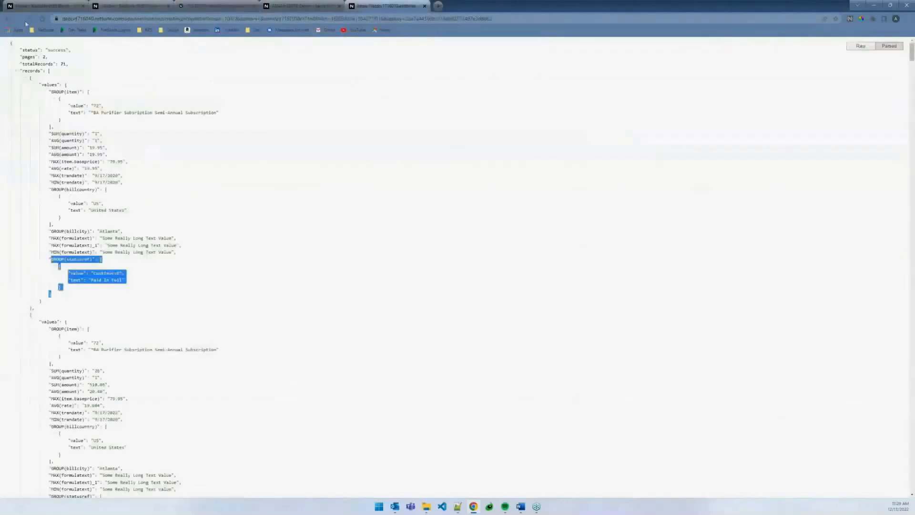
pyautogui.click(30, 19)
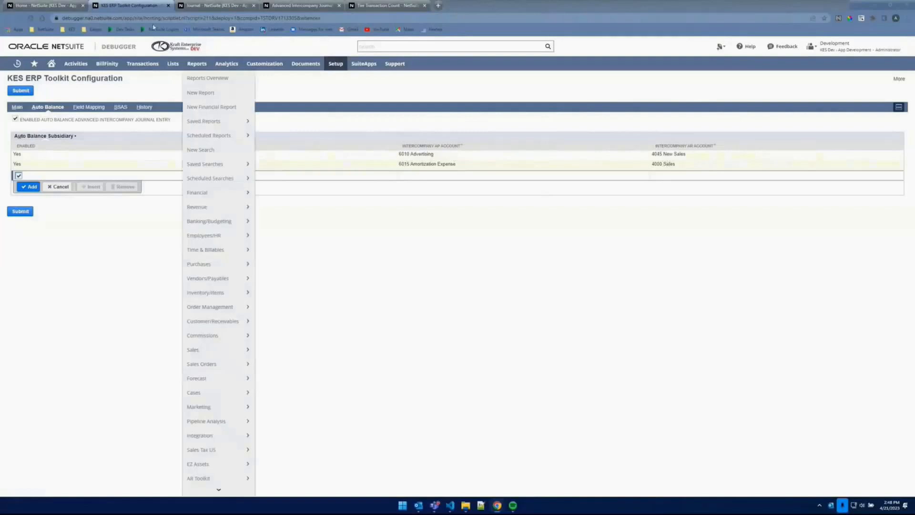
# Fill an Advanced Intercompany Journal for Parent Company with 100.00 lines for Checking, Accounts Receivable and Advances Paid, and auto balance it.
pyautogui.click(295, 7)
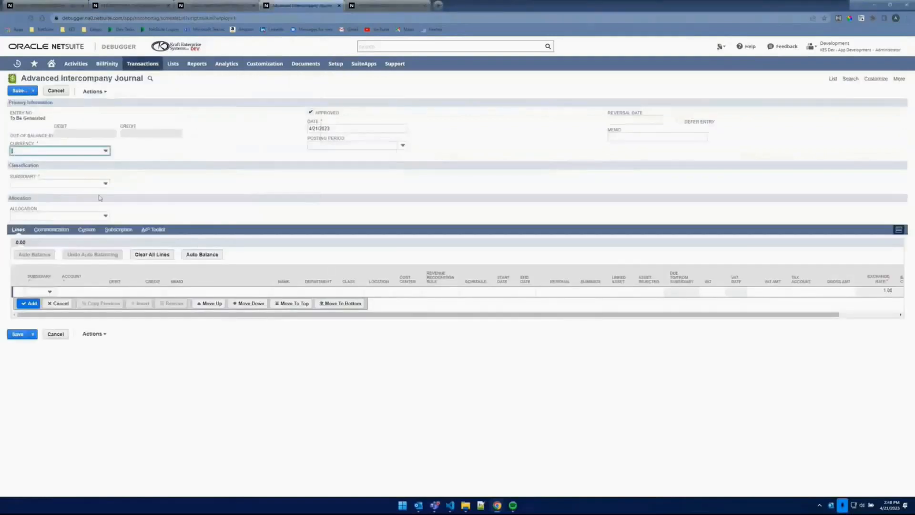
pyautogui.click(61, 185)
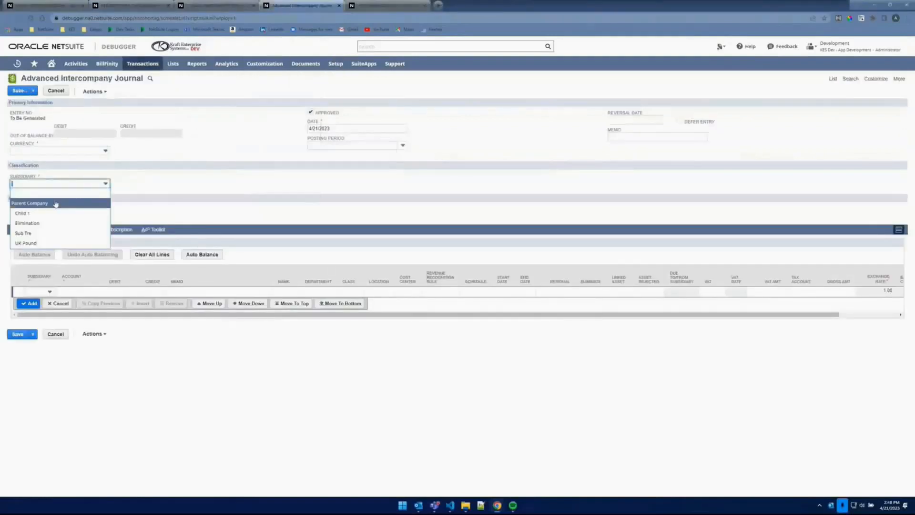
pyautogui.click(58, 200)
pyautogui.click(85, 292)
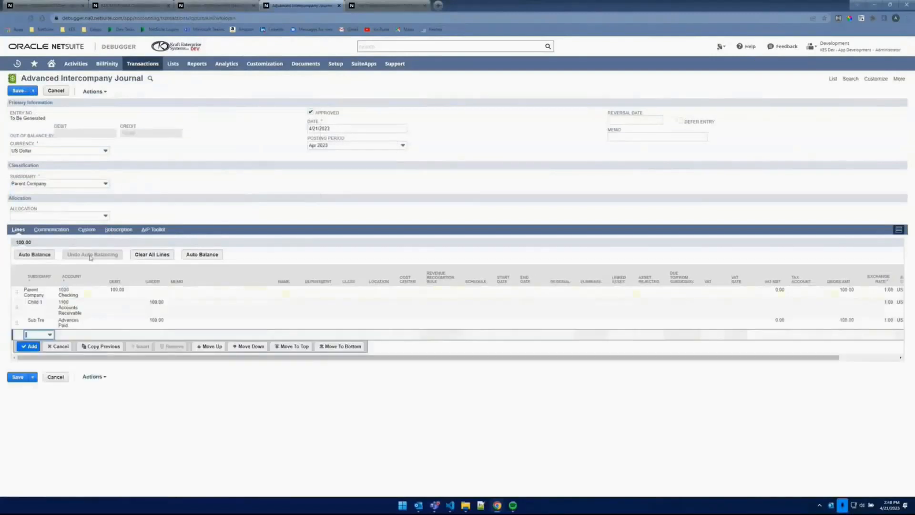
pyautogui.click(202, 257)
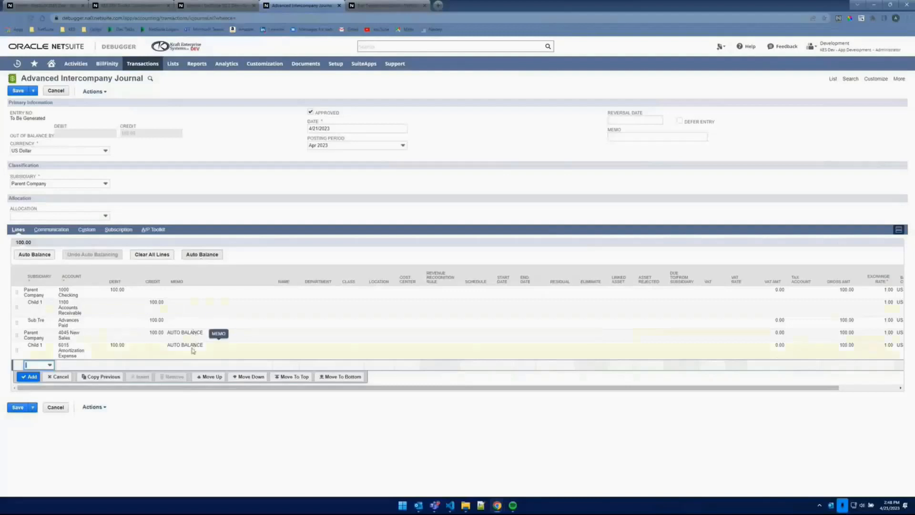
# In the toolkit's field mapping, set the default value of the journalentry memo row to AUTO SET.
pyautogui.click(120, 9)
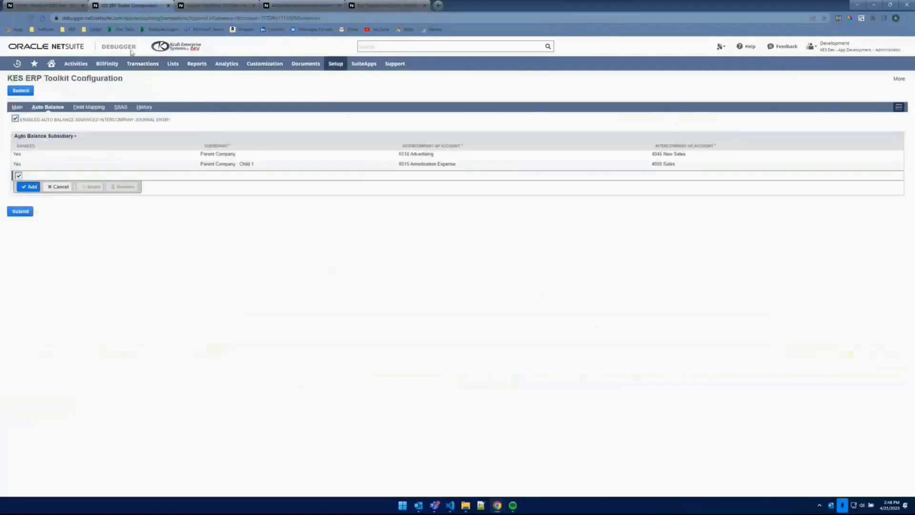
pyautogui.click(89, 107)
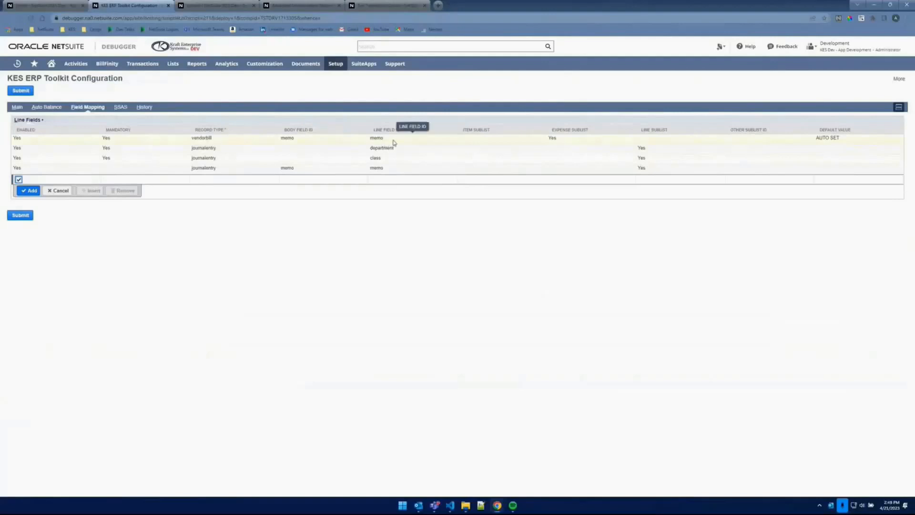
pyautogui.click(538, 143)
pyautogui.click(817, 189)
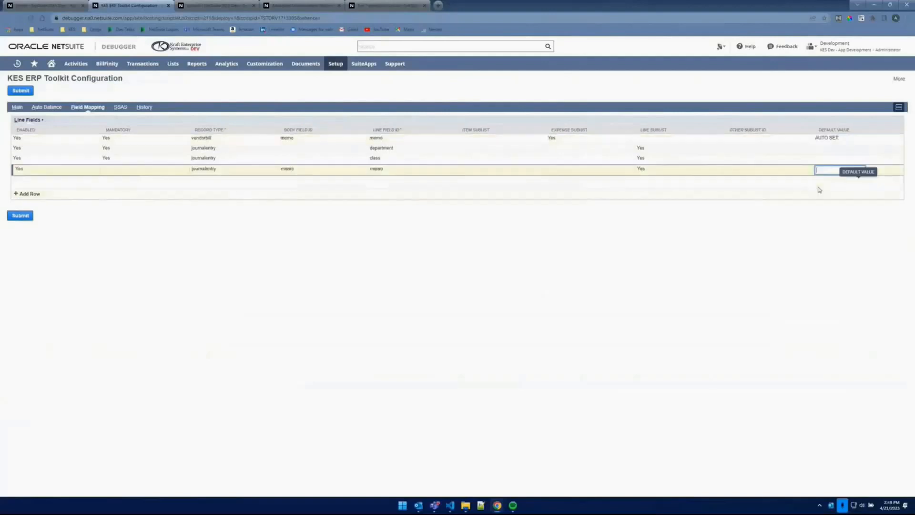
pyautogui.write('AUTO SET')
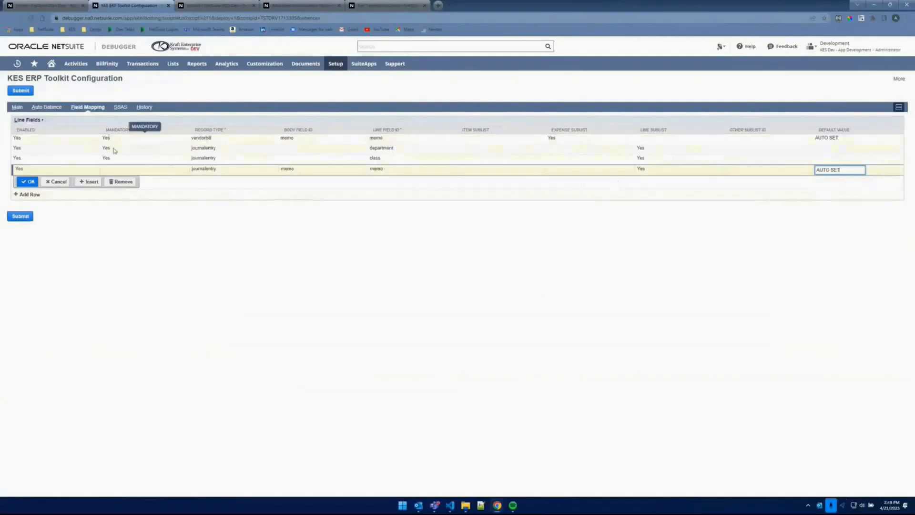
pyautogui.click(28, 182)
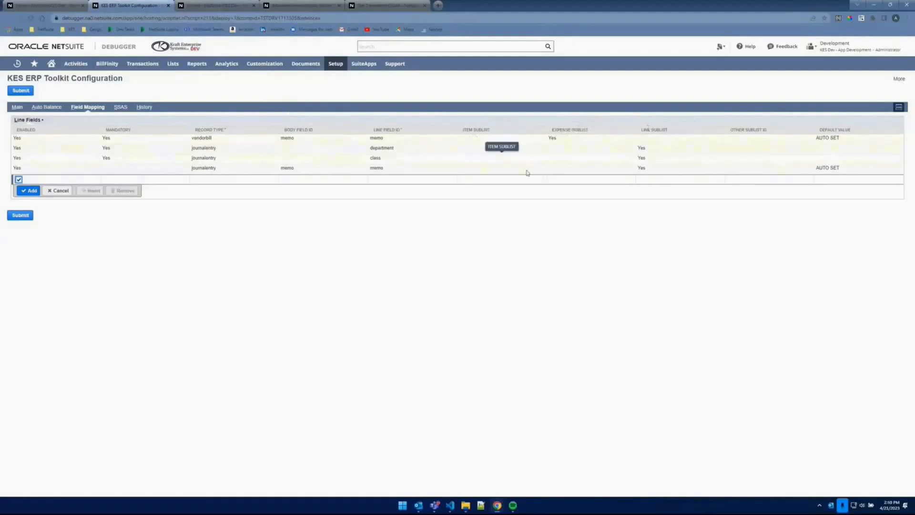
pyautogui.click(743, 169)
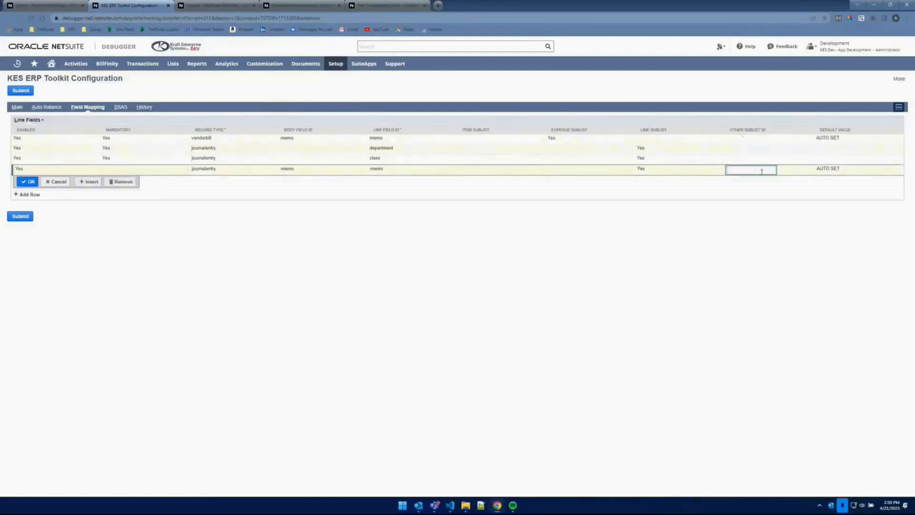
# Set the new journal's subsidiary to Parent Company and try to add a 1000 Checking line with a 100.00 debit.
pyautogui.click(217, 6)
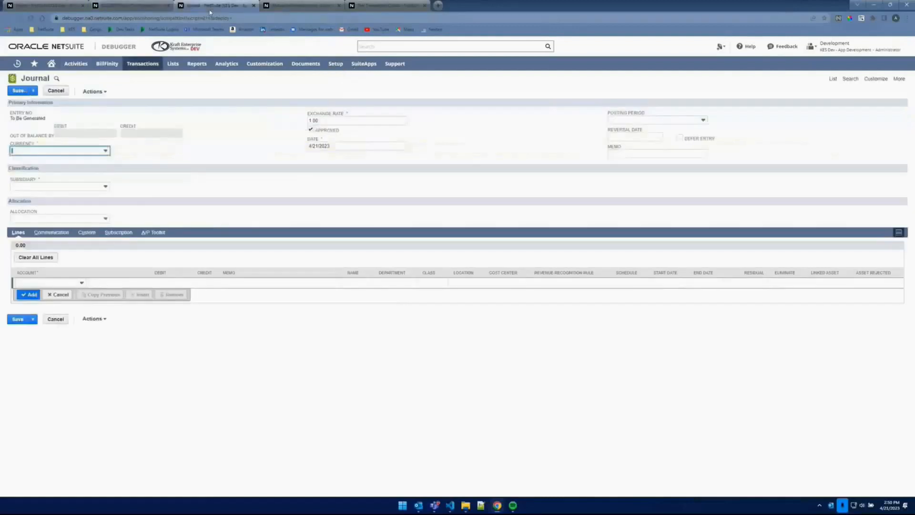
pyautogui.click(61, 186)
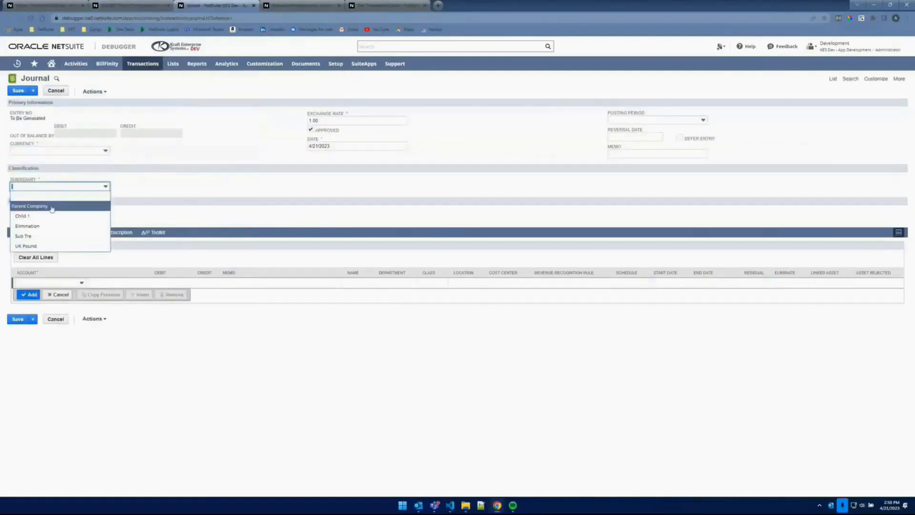
pyautogui.click(50, 208)
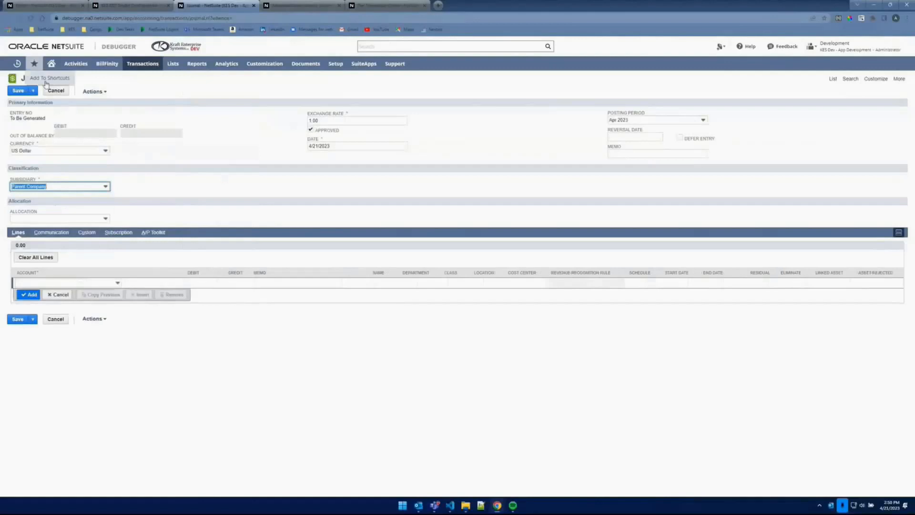
pyautogui.click(70, 283)
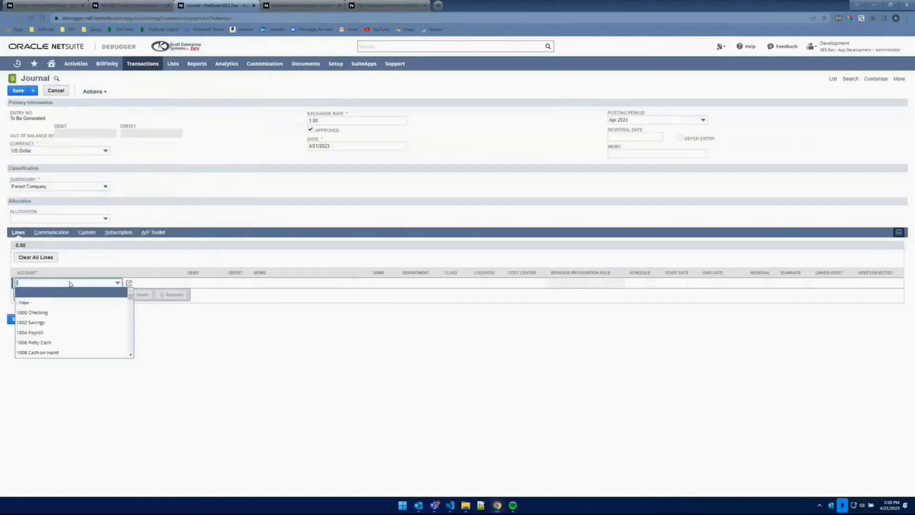
pyautogui.click(48, 313)
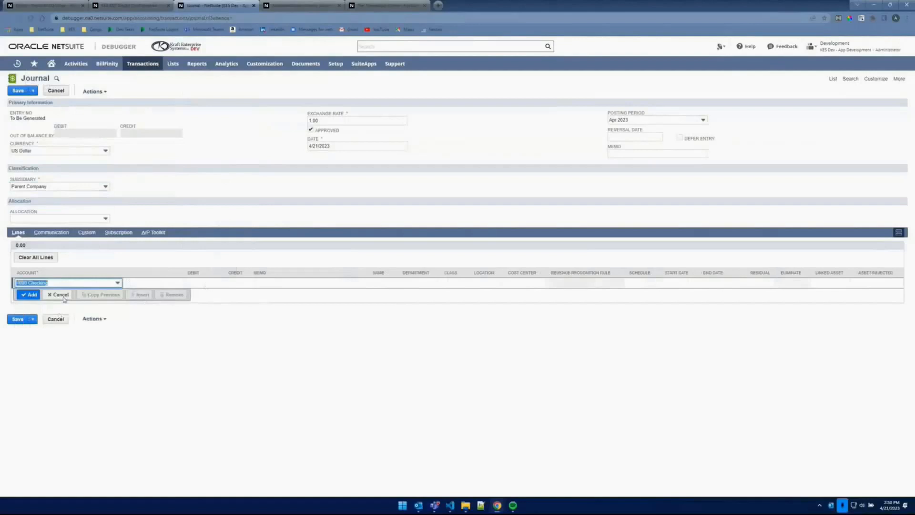
pyautogui.click(189, 287)
pyautogui.write('100.00')
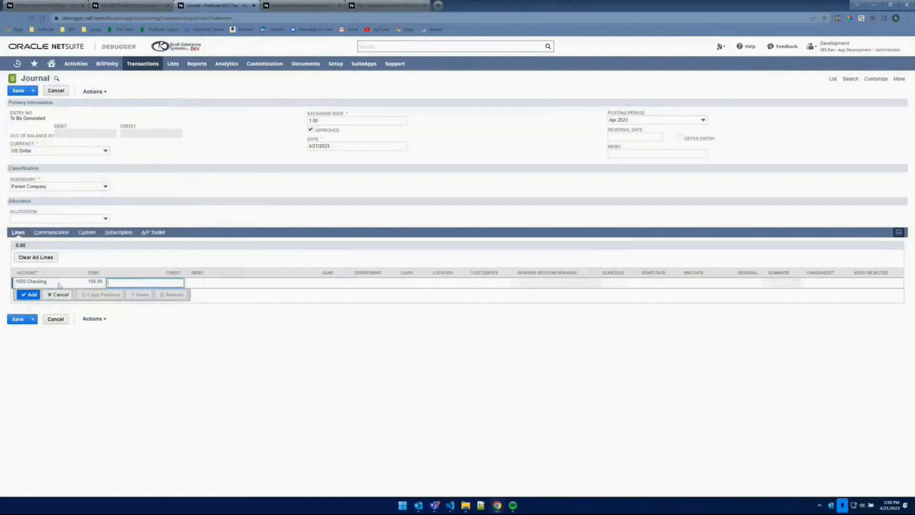
pyautogui.click(36, 295)
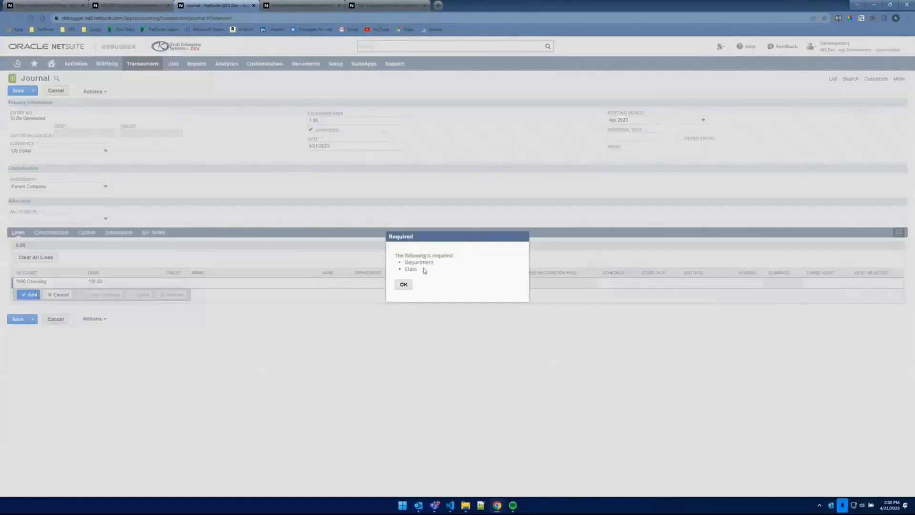
# Assign Test Department and Test Class to the 1000 Checking line and add it to the journal.
pyautogui.click(403, 284)
pyautogui.click(367, 284)
pyautogui.click(360, 284)
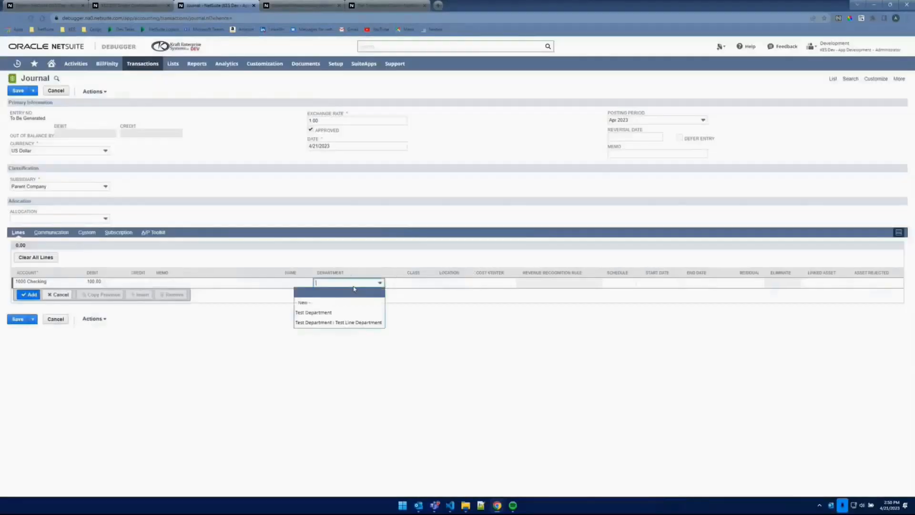
pyautogui.click(338, 312)
# Add a 1002 Savings line crediting 50.00 with Test Department and Main Class under memo AUTO SET, and change the journal memo to AUTO SET 2.
pyautogui.click(632, 154)
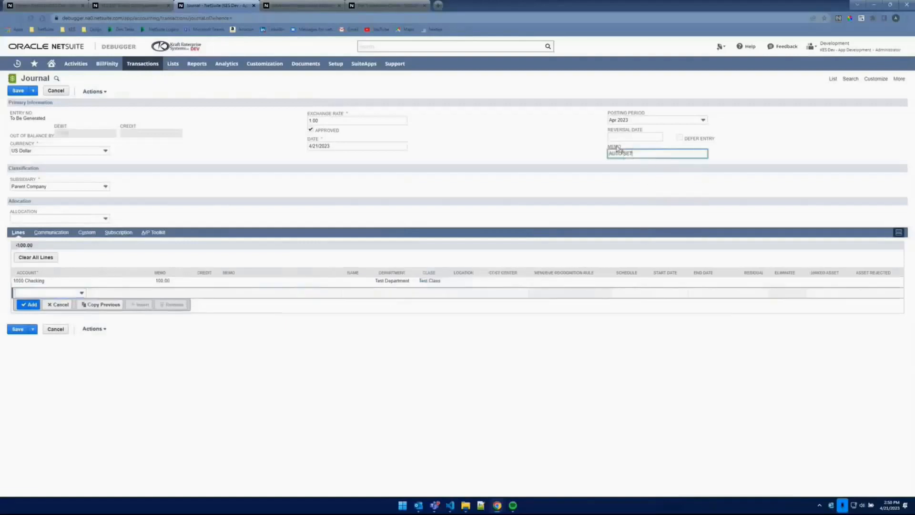
pyautogui.click(81, 292)
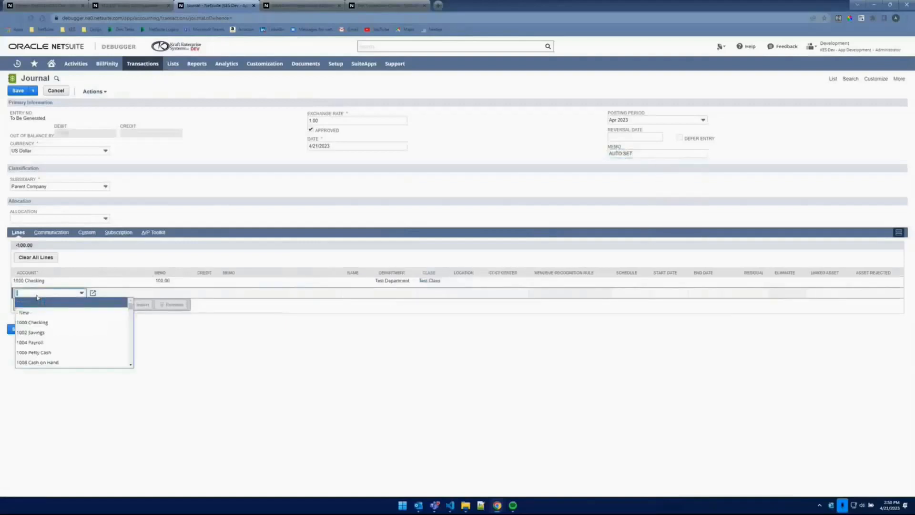
pyautogui.click(47, 329)
pyautogui.press('Tab')
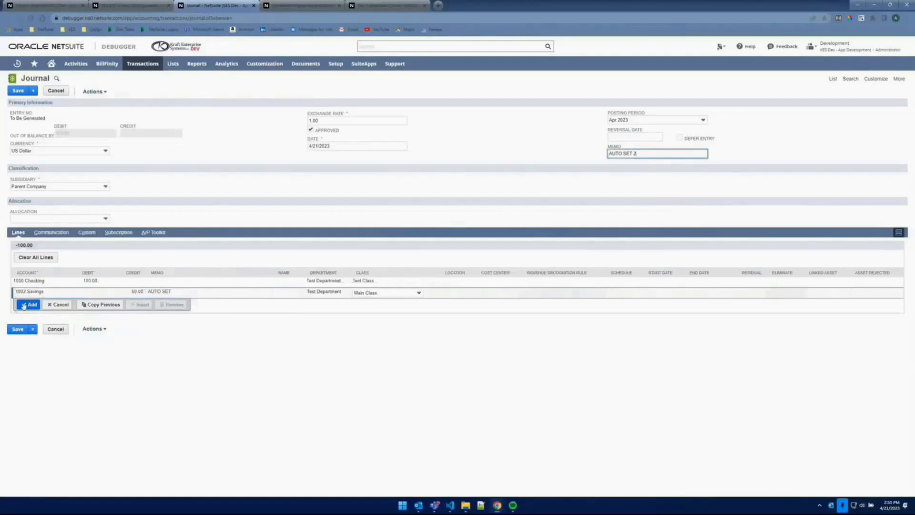
pyautogui.click(26, 305)
# Start a third journal line for account 1004 Payroll and check the memo filled in on that line.
pyautogui.click(38, 304)
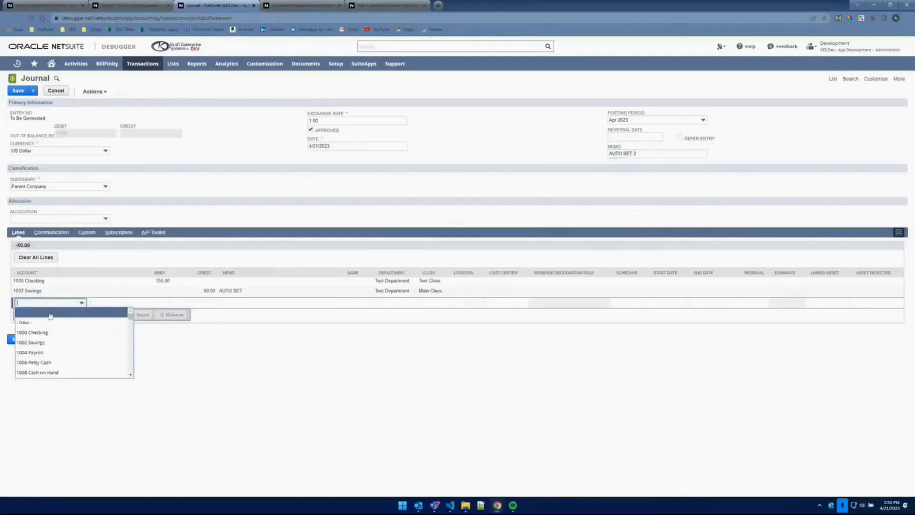
pyautogui.click(46, 353)
pyautogui.press('Tab')
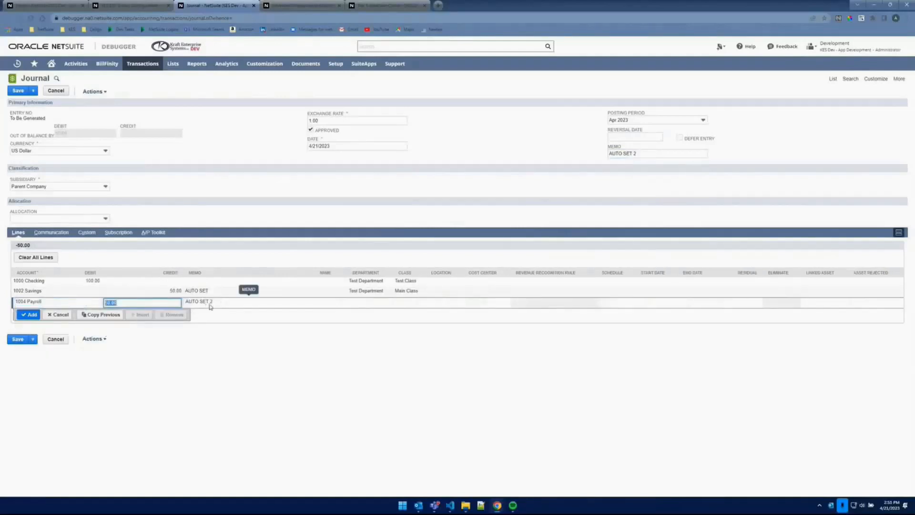
pyautogui.click(212, 308)
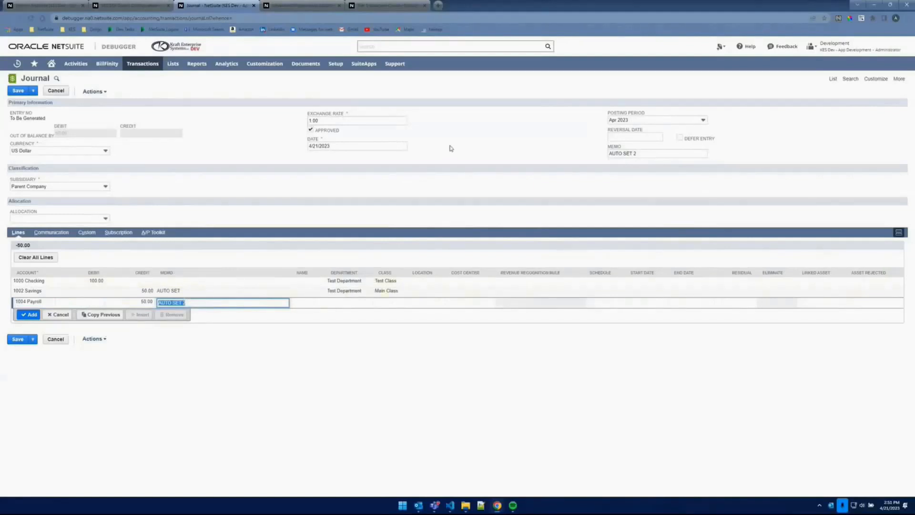
# Review the Tier Transaction Count page and look up the ERP Toolkit's setup entries.
pyautogui.click(391, 6)
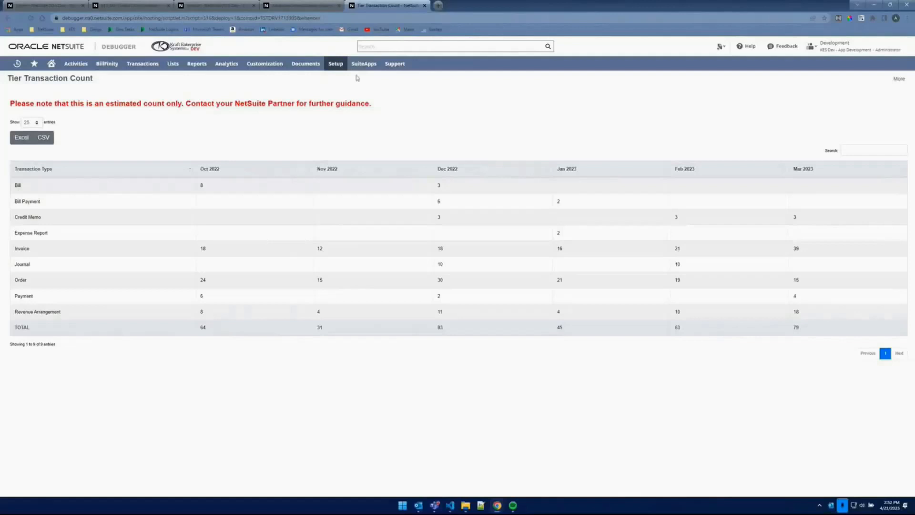
pyautogui.moveTo(341, 67)
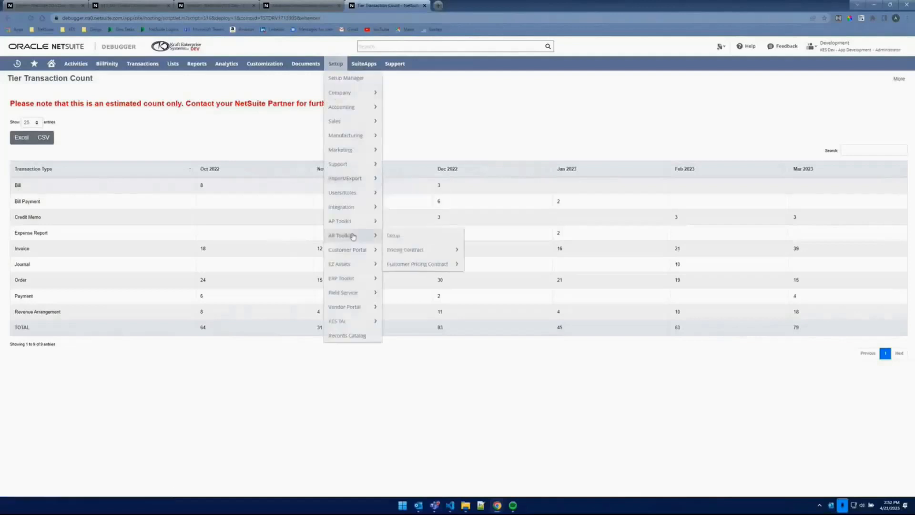
pyautogui.moveTo(363, 298)
pyautogui.moveTo(362, 282)
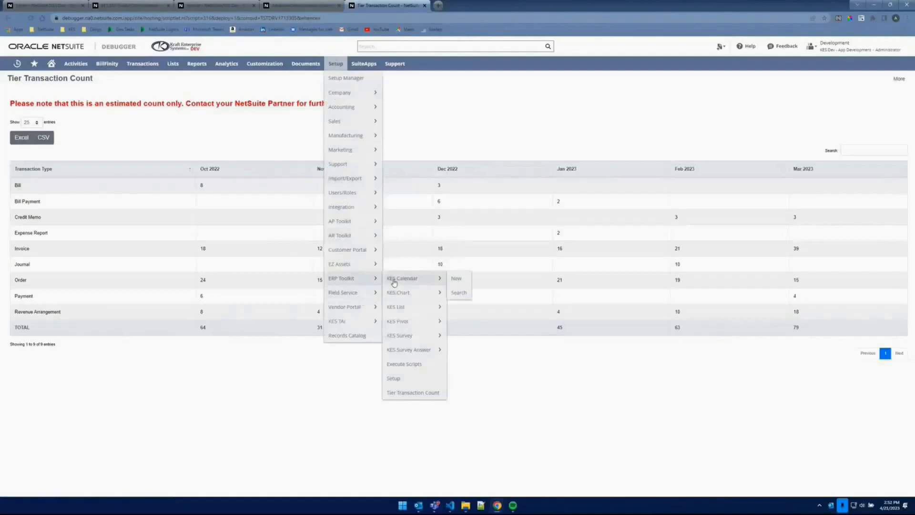